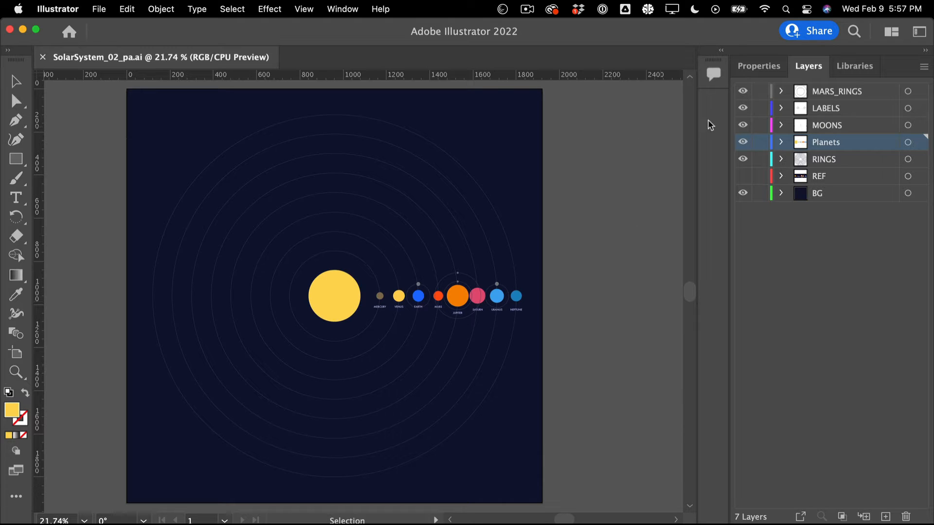
# Step: Move the sun and the planets' orbit rings onto the BG layer and hide that layer
pyautogui.click(743, 93)
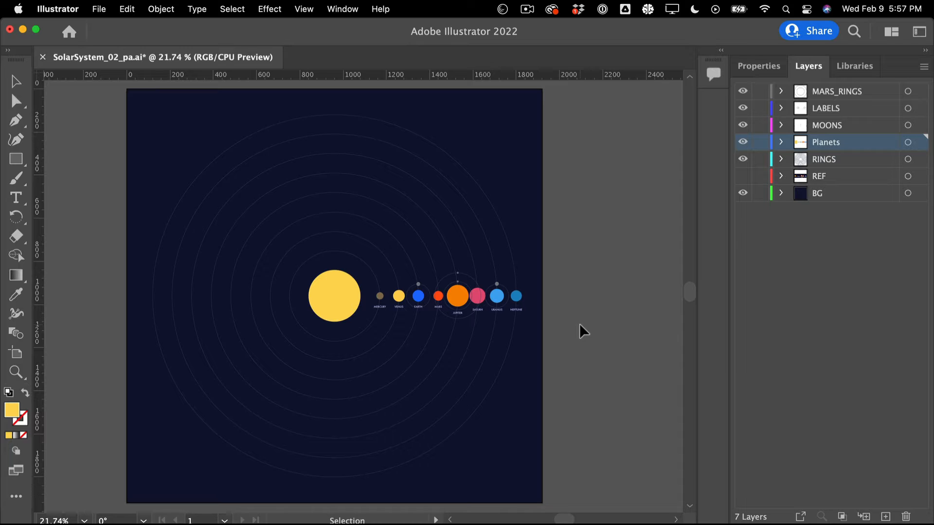
pyautogui.scroll(3, 580, 323)
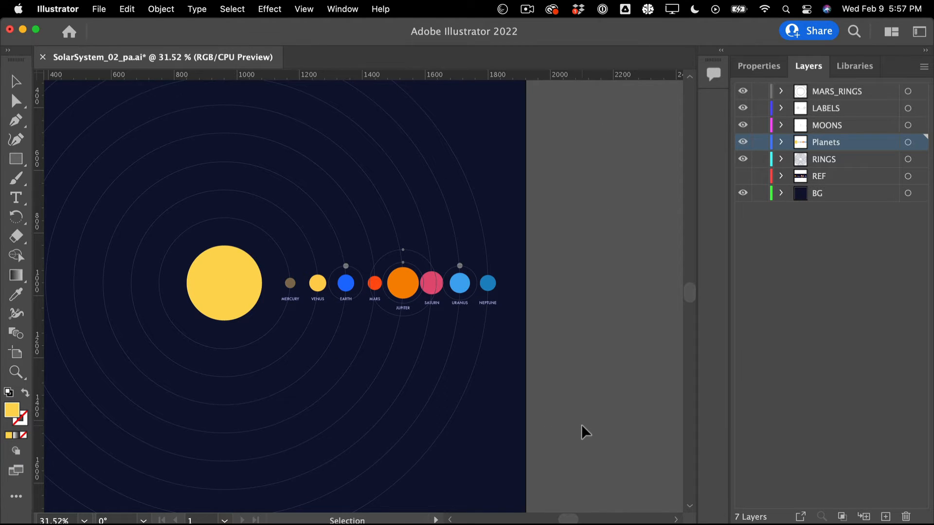
pyautogui.moveTo(582, 425); pyautogui.dragTo(219, 348)
pyautogui.keyDown('shift'); pyautogui.click(228, 304); pyautogui.keyUp('shift')
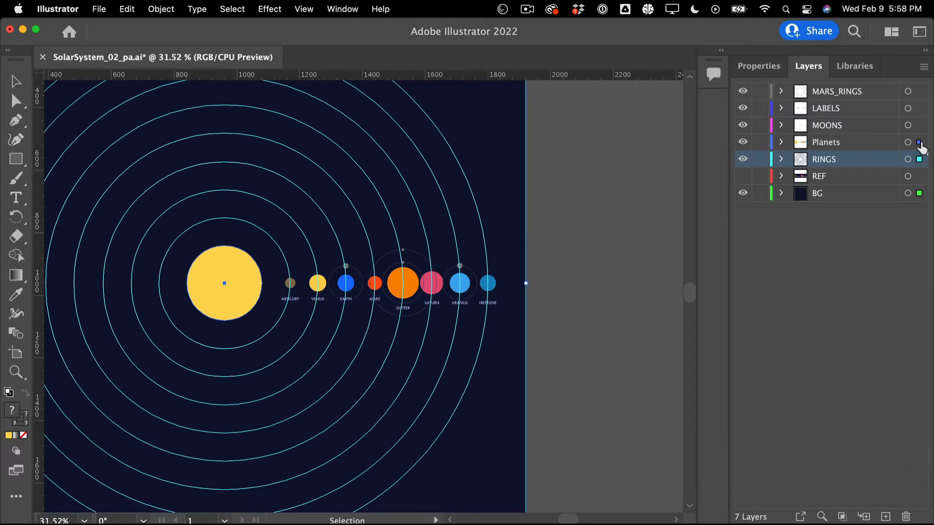
pyautogui.moveTo(921, 147); pyautogui.dragTo(923, 198)
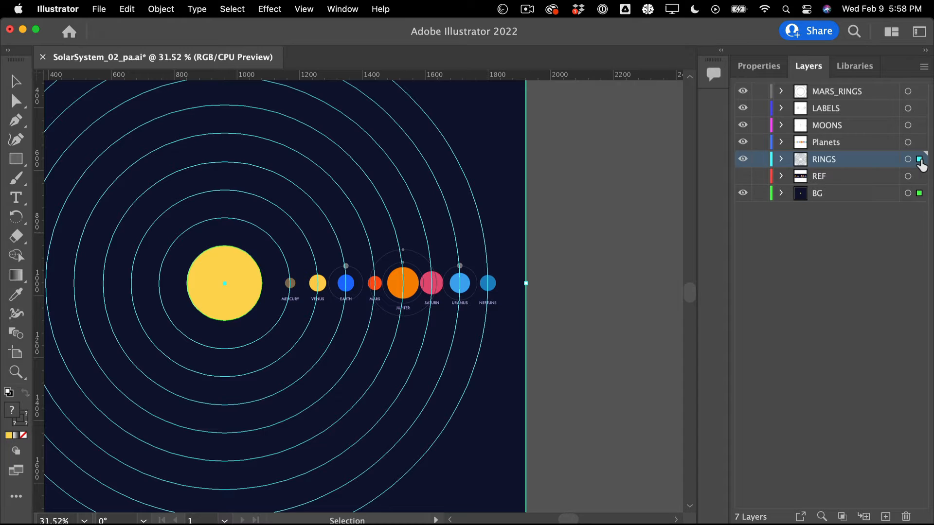
pyautogui.moveTo(920, 161); pyautogui.dragTo(919, 193)
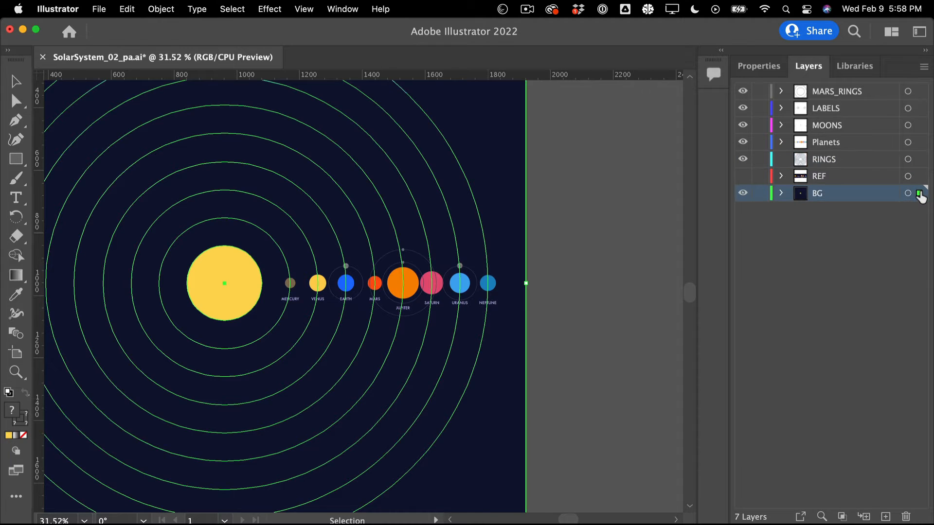
pyautogui.click(742, 195)
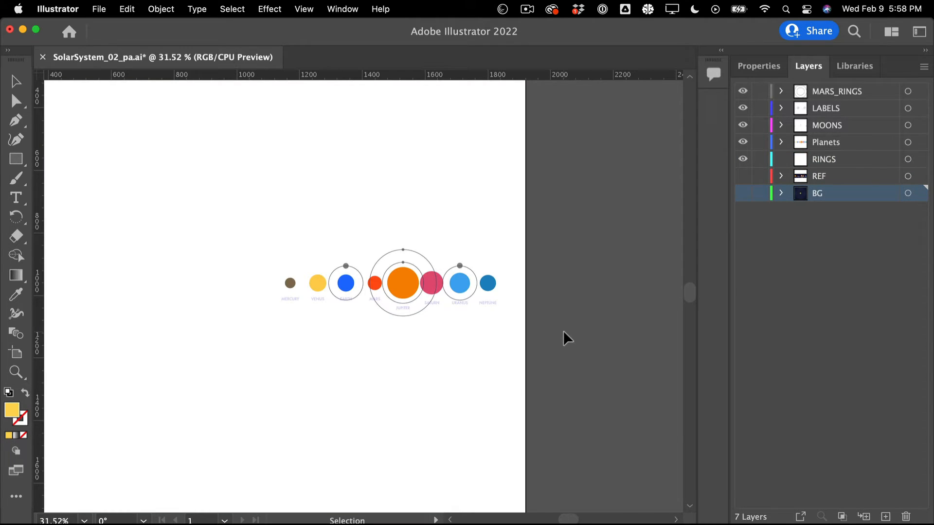
# Step: Create a new layer above the Planets layer and move the brown Mercury circle onto it
pyautogui.scroll(3, 564, 328)
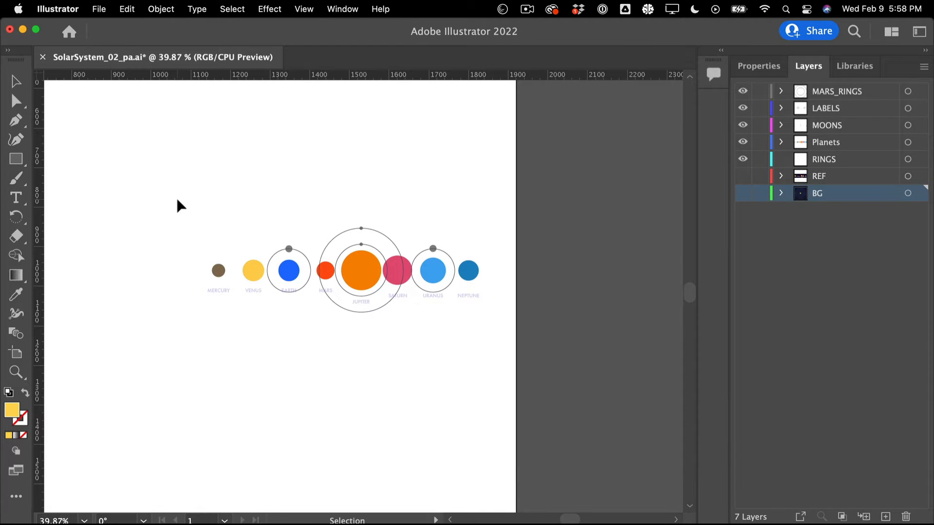
pyautogui.press('z')
pyautogui.moveTo(170, 183); pyautogui.dragTo(558, 355)
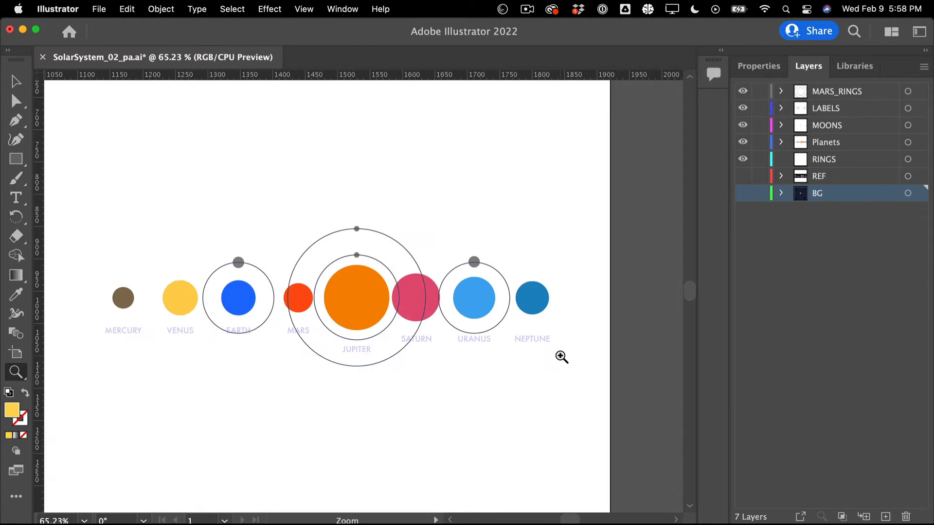
pyautogui.press('v')
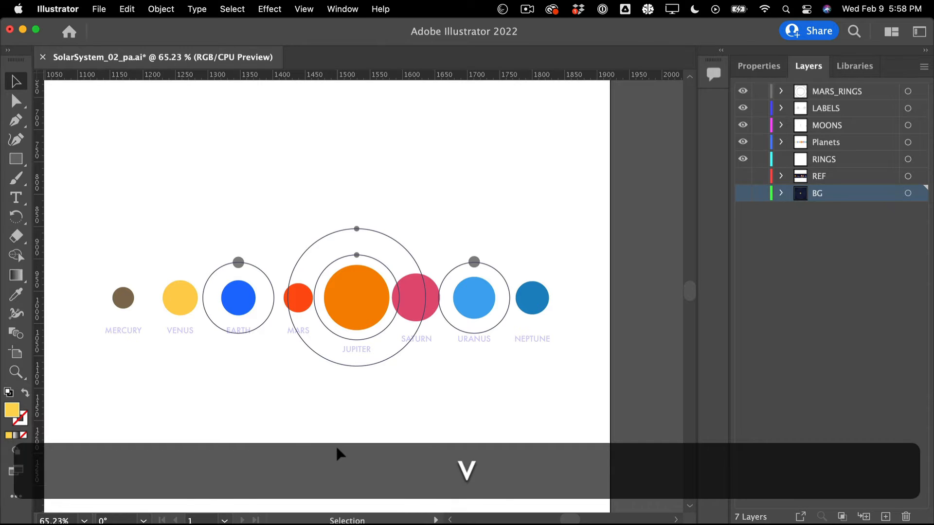
pyautogui.click(121, 299)
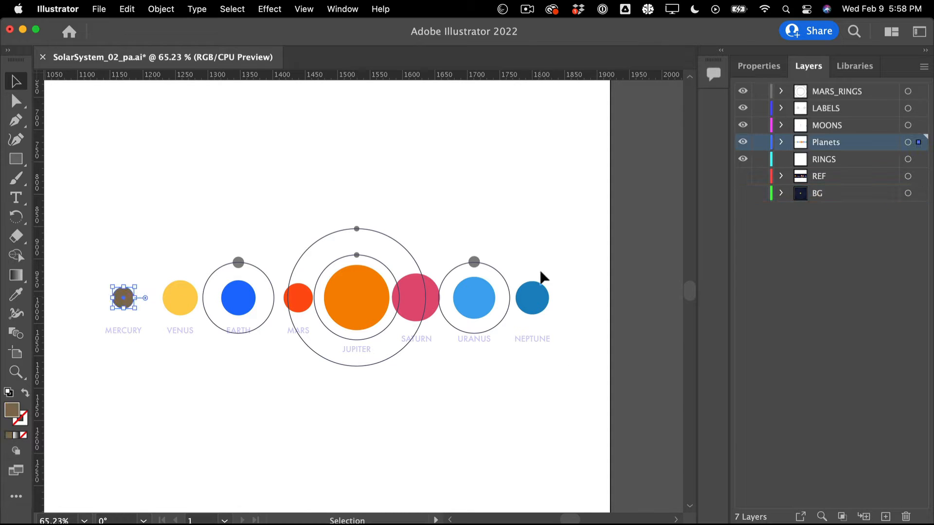
pyautogui.click(780, 142)
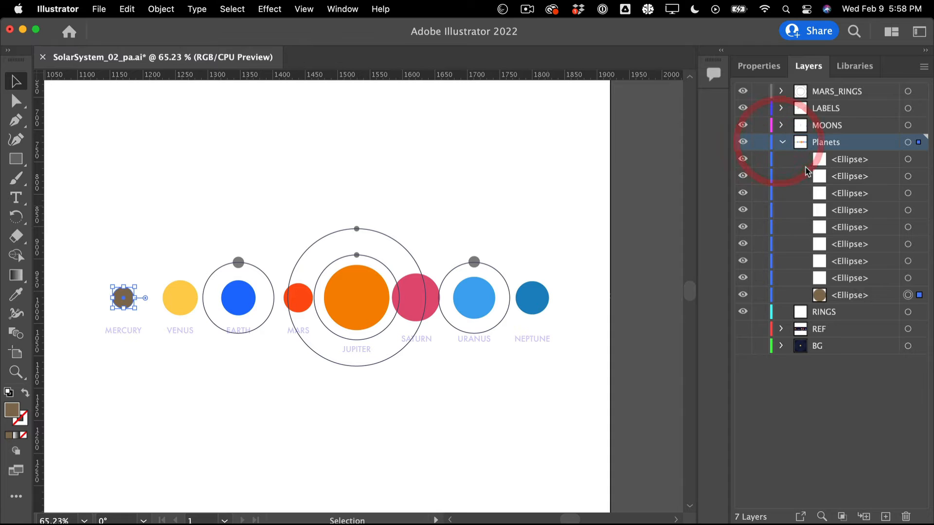
pyautogui.click(869, 300)
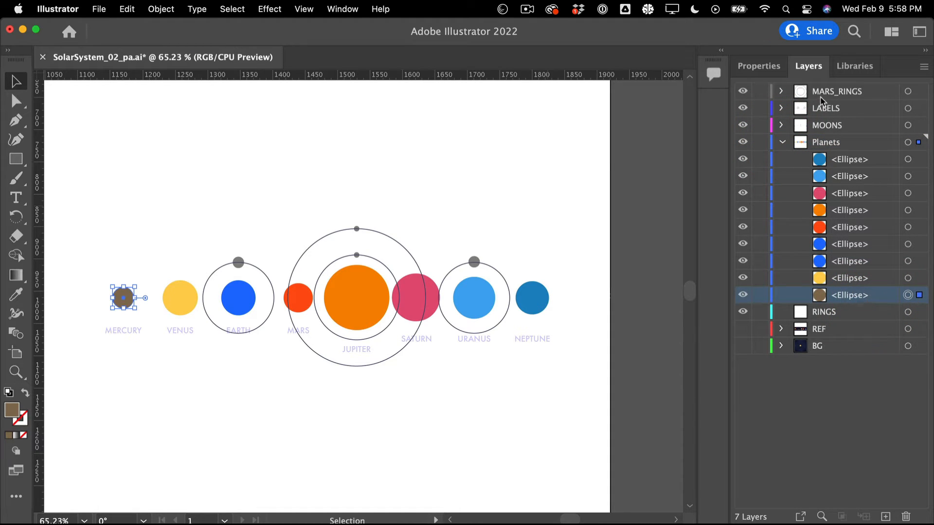
pyautogui.click(839, 141)
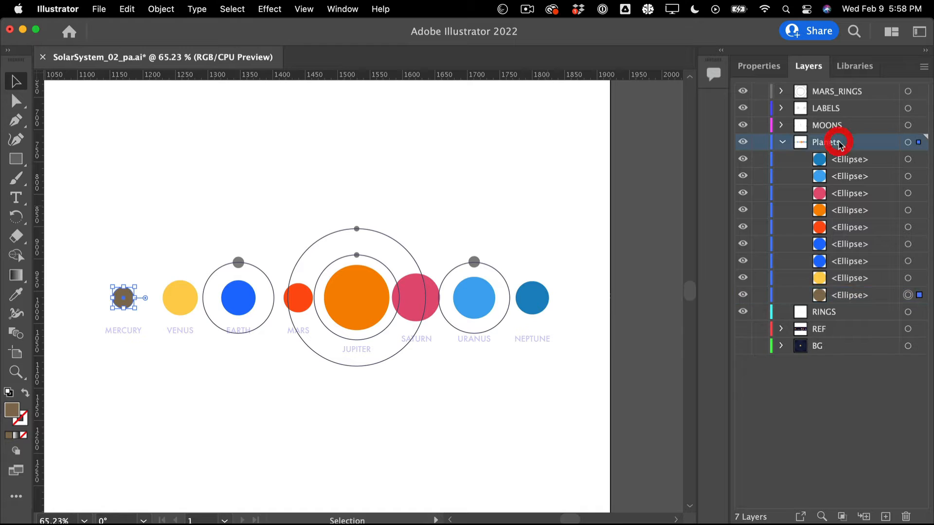
pyautogui.click(781, 142)
pyautogui.click(885, 517)
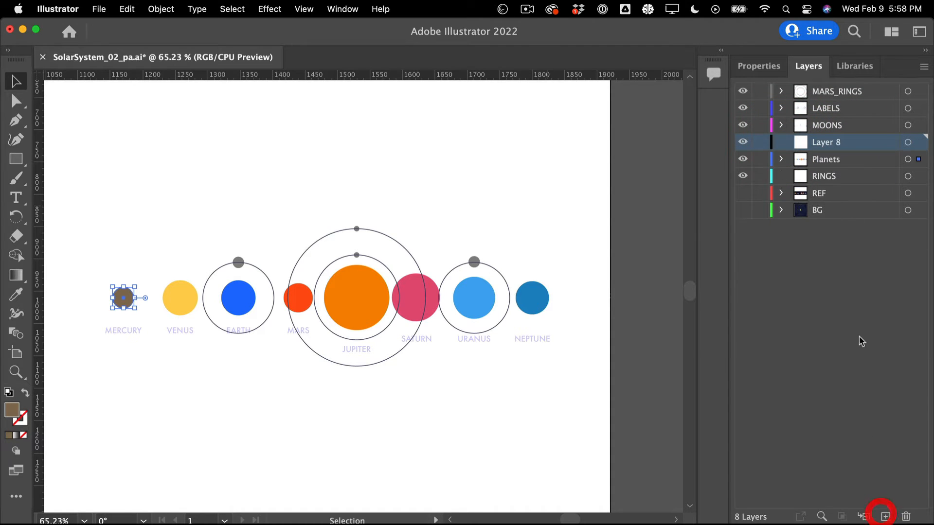
pyautogui.moveTo(919, 162); pyautogui.dragTo(918, 143)
# Step: Rename the new layer holding the brown planet as Mercury
pyautogui.click(830, 142)
pyautogui.doubleClick(830, 142)
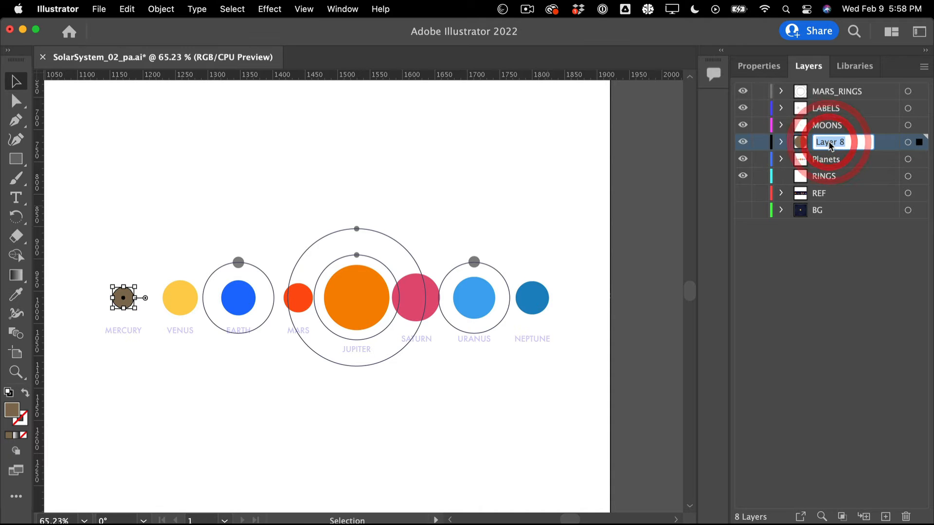
pyautogui.write('Me')
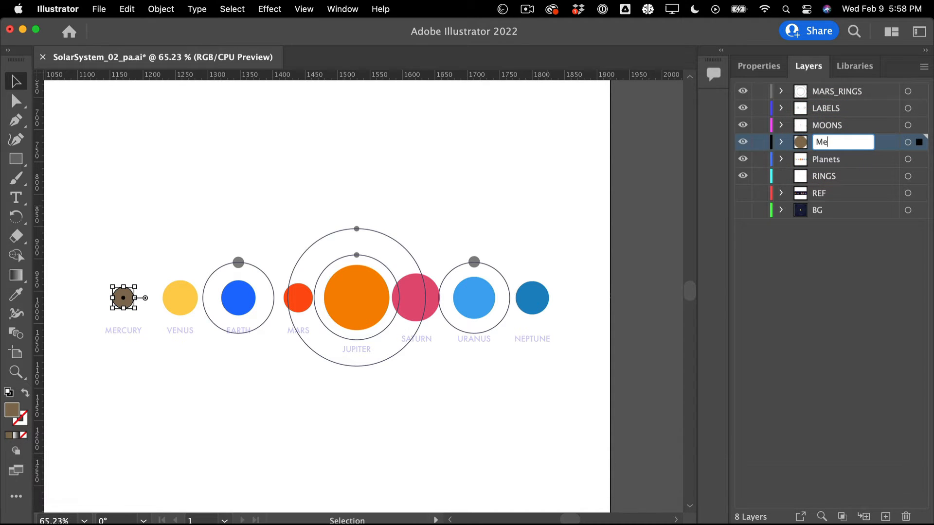
pyautogui.press('BackSpace')
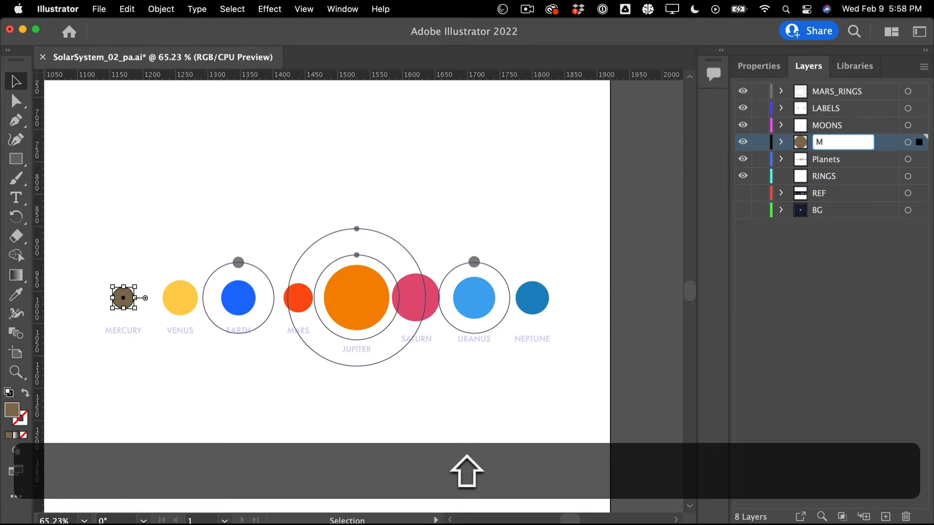
pyautogui.write('ercur')
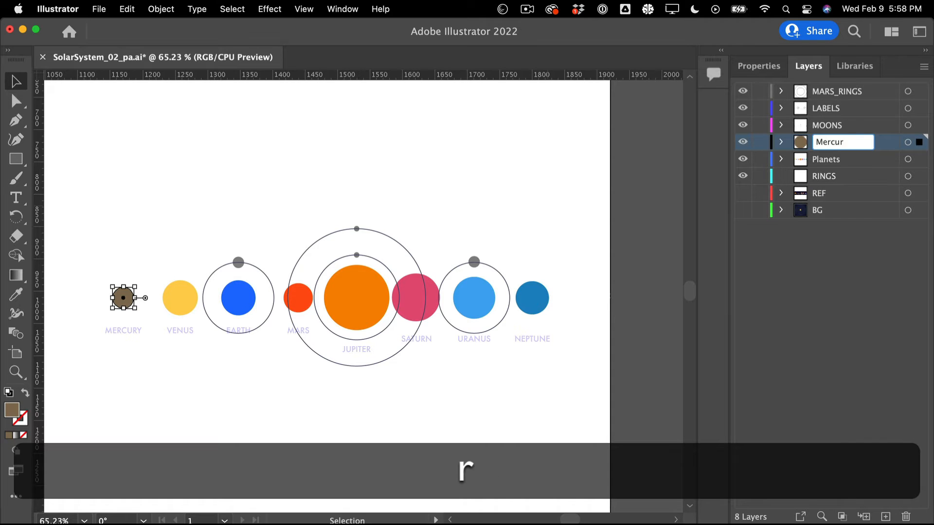
pyautogui.write('y')
pyautogui.press('Return')
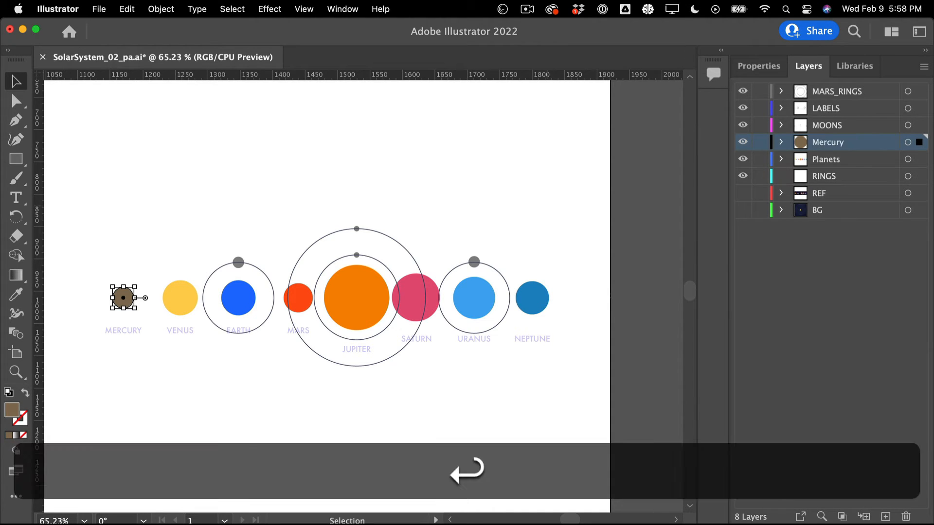
# Step: Create a layer above Mercury, move the yellow Venus circle onto it and name the layer Venus
pyautogui.click(885, 515)
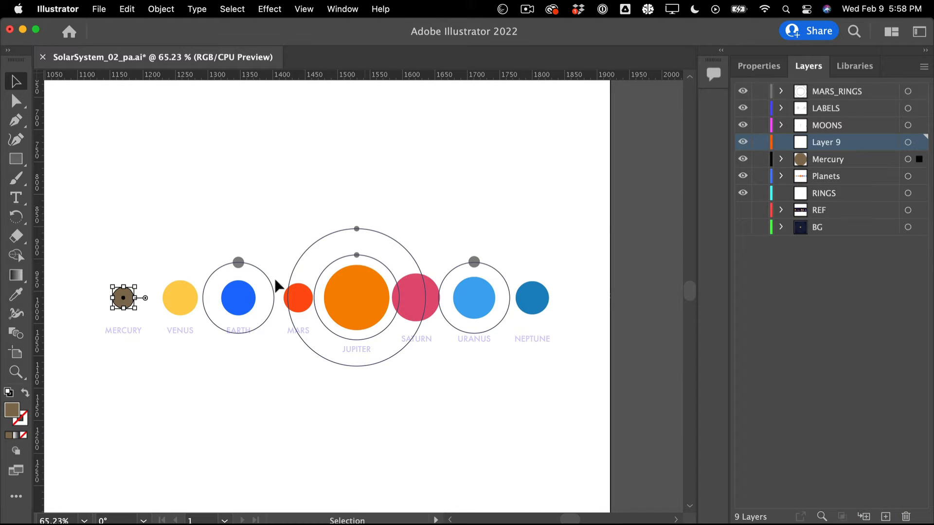
pyautogui.click(170, 304)
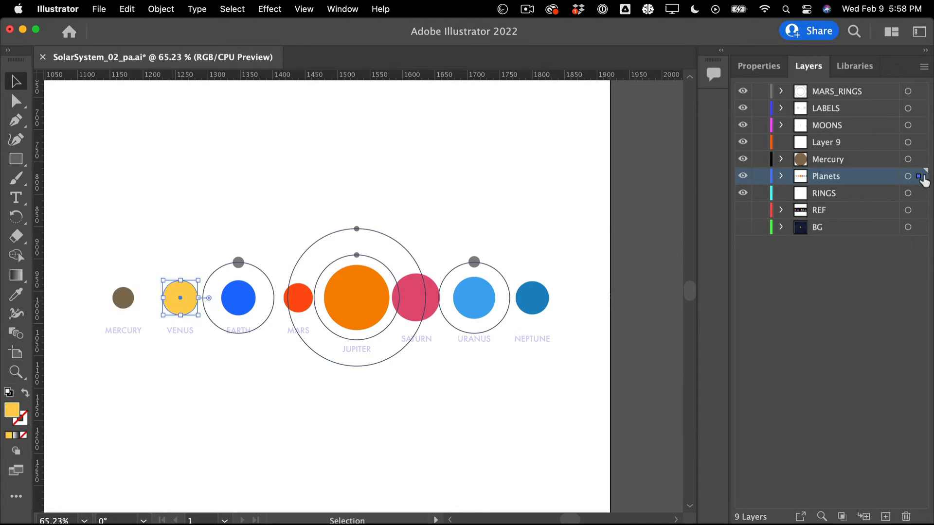
pyautogui.moveTo(920, 177); pyautogui.dragTo(919, 142)
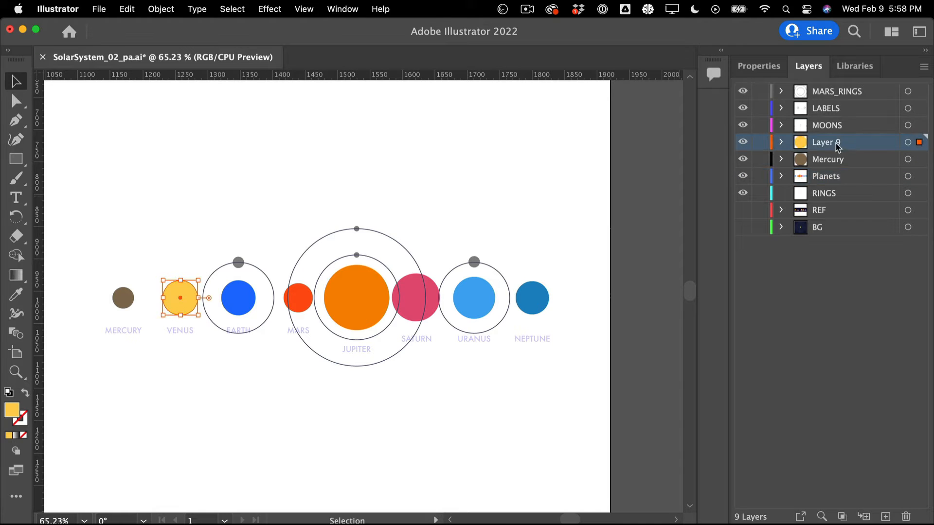
pyautogui.doubleClick(833, 142)
pyautogui.write('Venus')
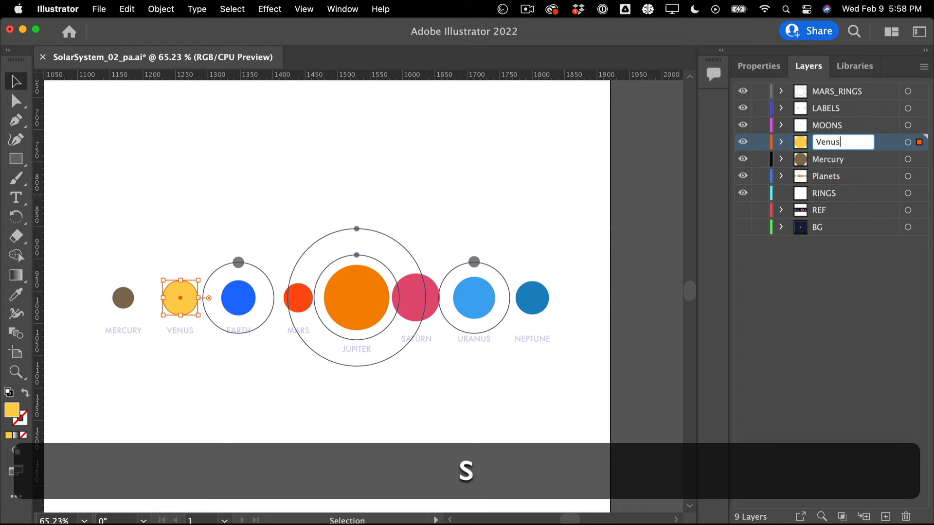
pyautogui.click(824, 307)
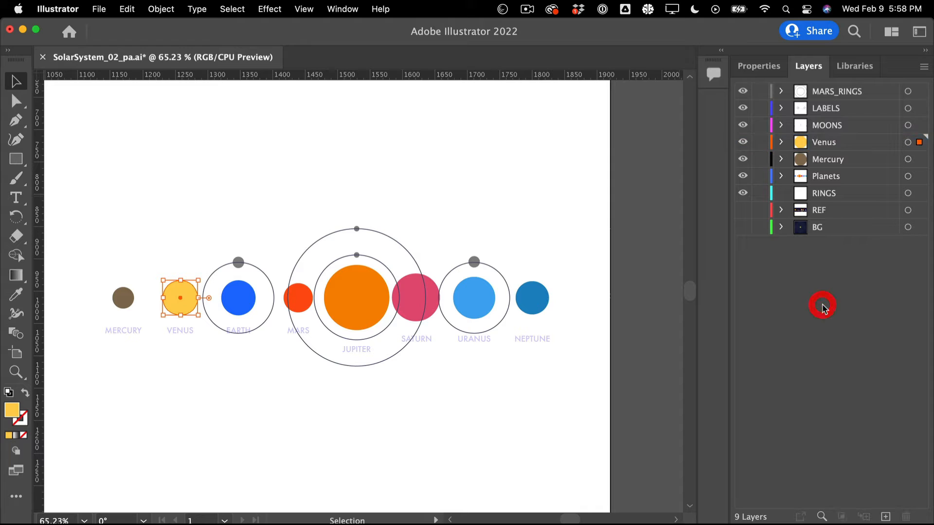
# Step: Move the blue Earth circle and the ring around it onto a new layer above LABELS
pyautogui.click(249, 299)
pyautogui.click(249, 300)
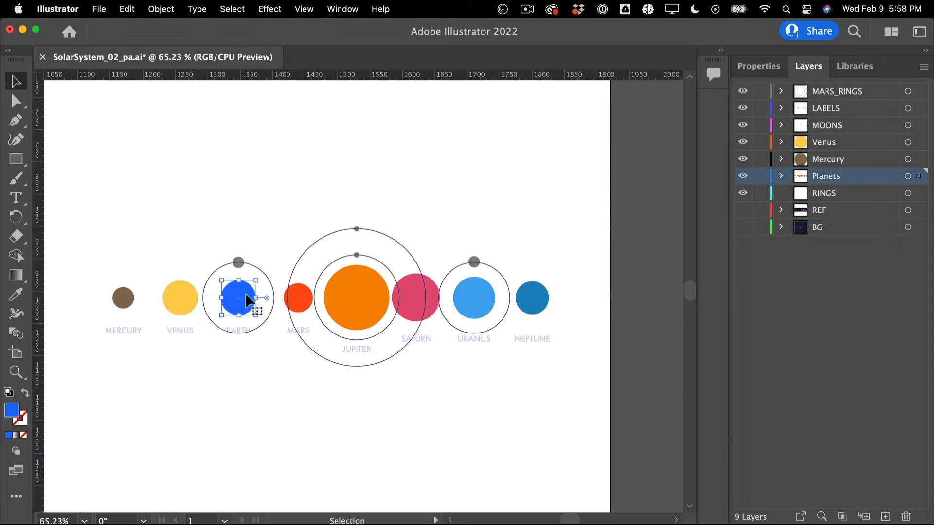
pyautogui.keyDown('shift'); pyautogui.click(262, 274); pyautogui.keyUp('shift')
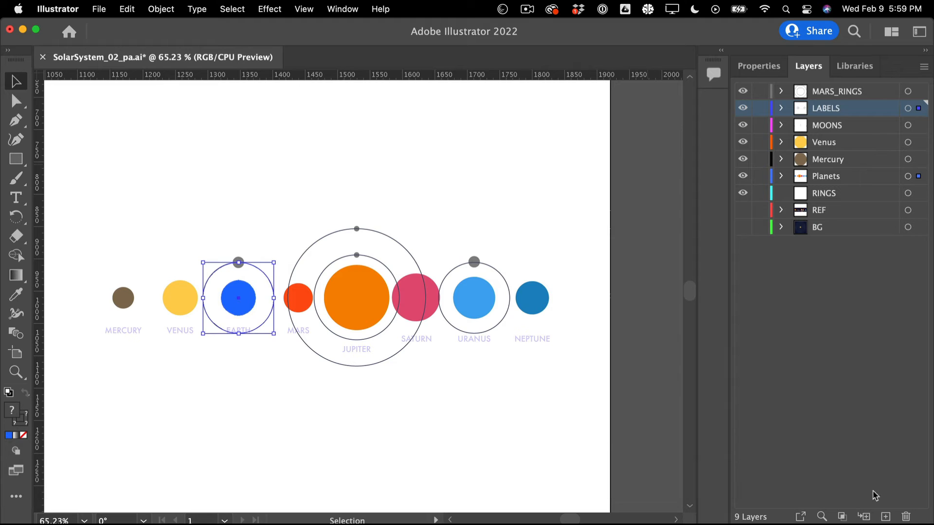
pyautogui.click(885, 517)
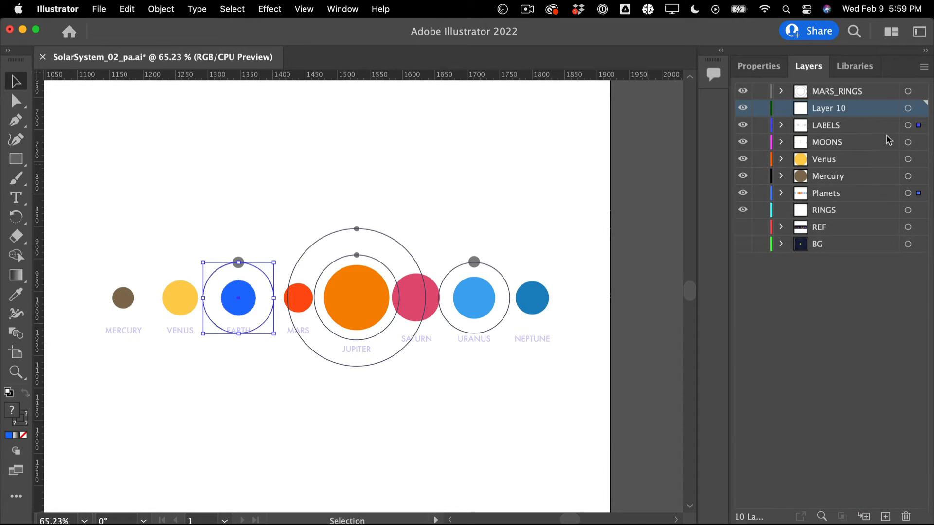
pyautogui.moveTo(916, 194); pyautogui.dragTo(918, 193)
pyautogui.moveTo(920, 126); pyautogui.dragTo(920, 114)
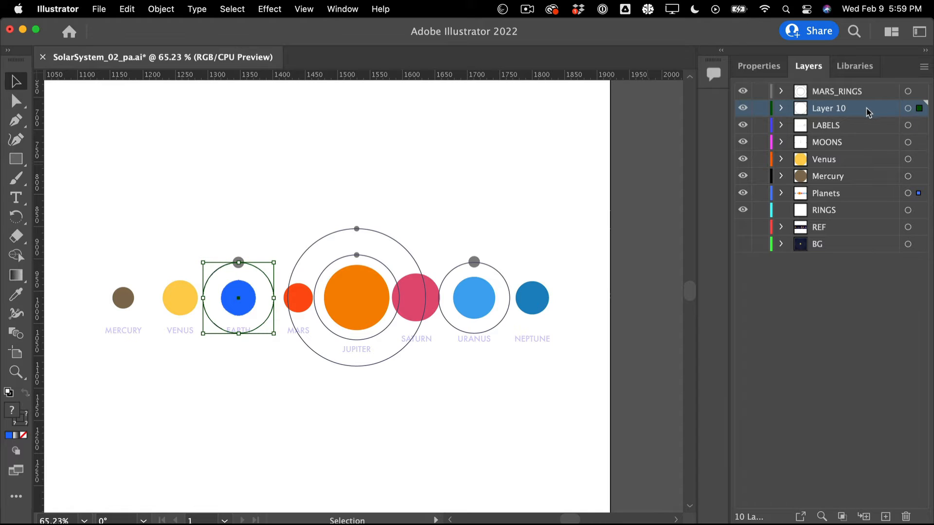
pyautogui.moveTo(919, 194); pyautogui.dragTo(919, 110)
# Step: Rename the new layer holding the blue planet and its ring as Earth
pyautogui.doubleClick(847, 108)
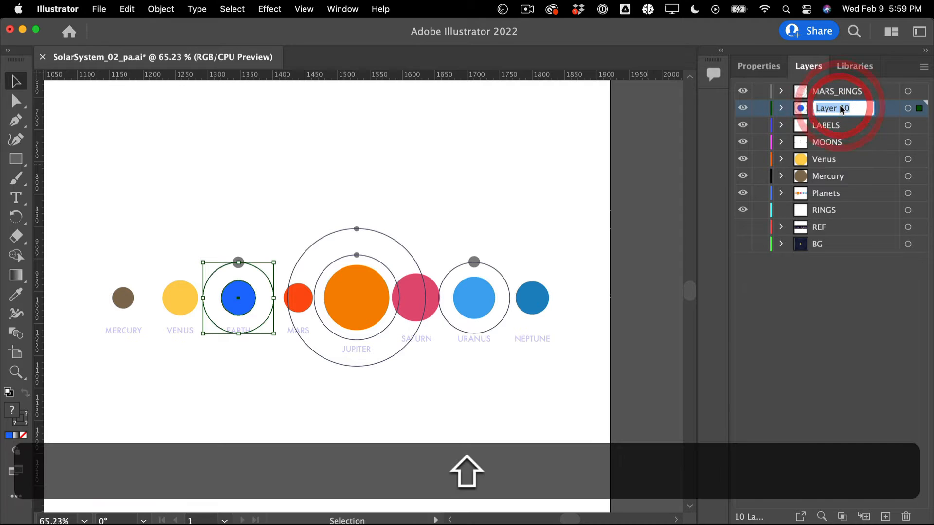
pyautogui.write('Erath')
pyautogui.press('Return')
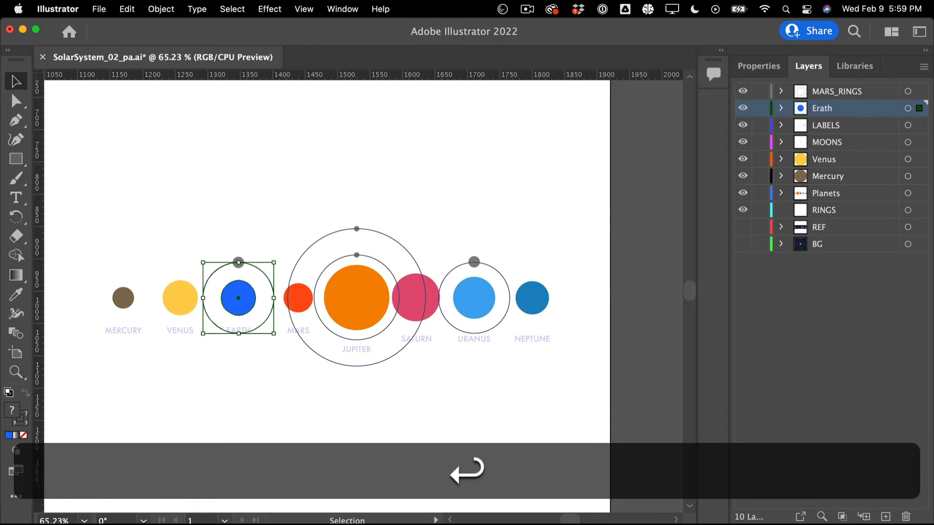
pyautogui.doubleClick(822, 108)
pyautogui.write('Earth')
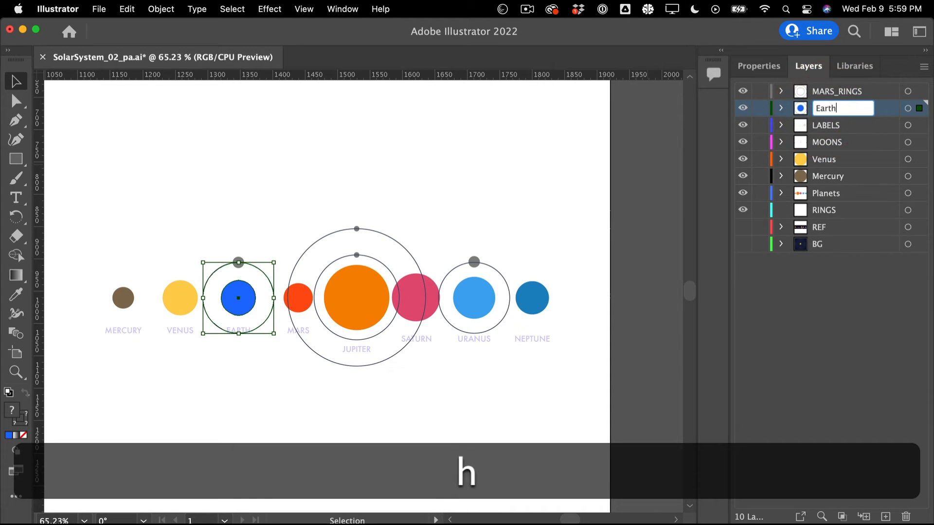
pyautogui.press('Return')
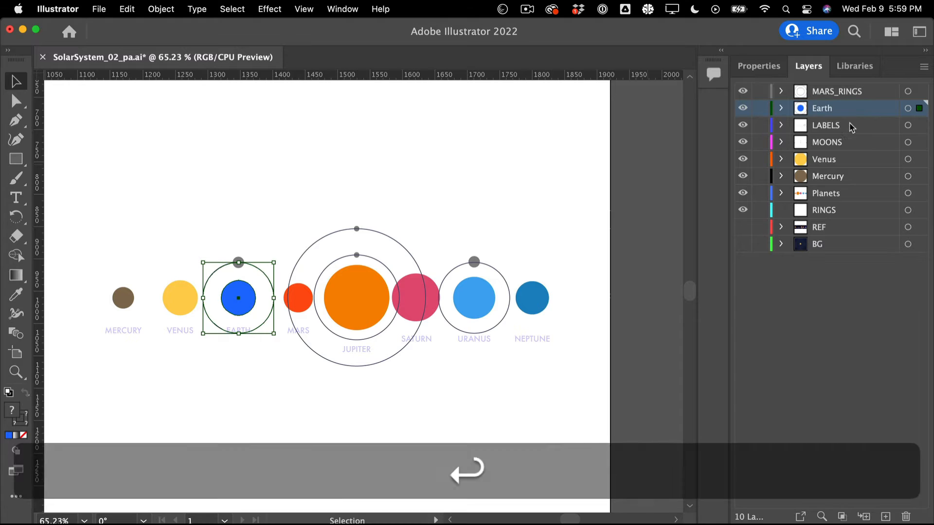
# Step: Place the Earth layer directly above the Venus layer and hide the Mercury, Venus and Earth layers
pyautogui.moveTo(841, 112); pyautogui.dragTo(842, 157)
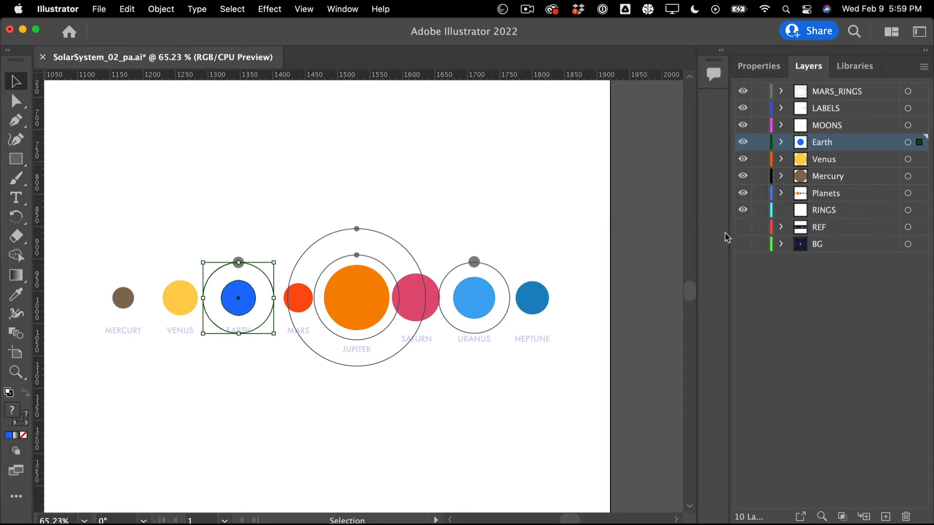
pyautogui.click(743, 159)
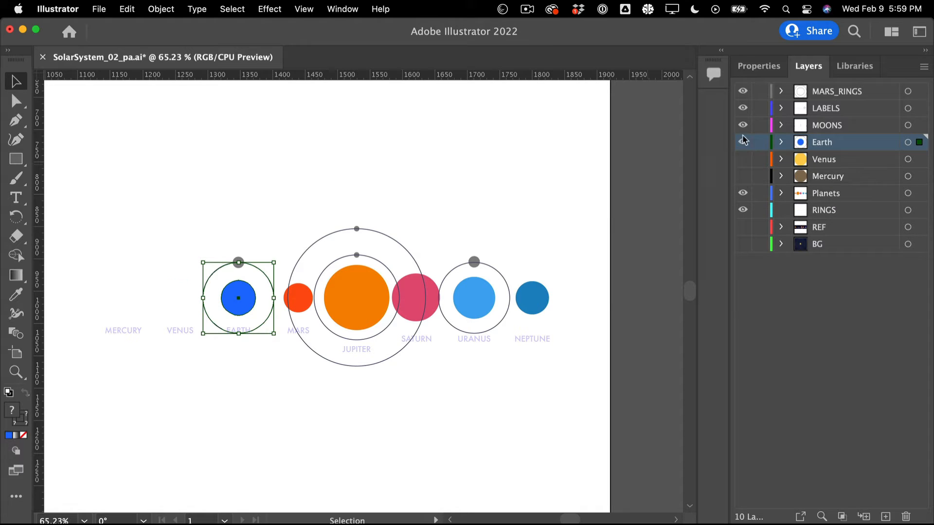
pyautogui.click(743, 143)
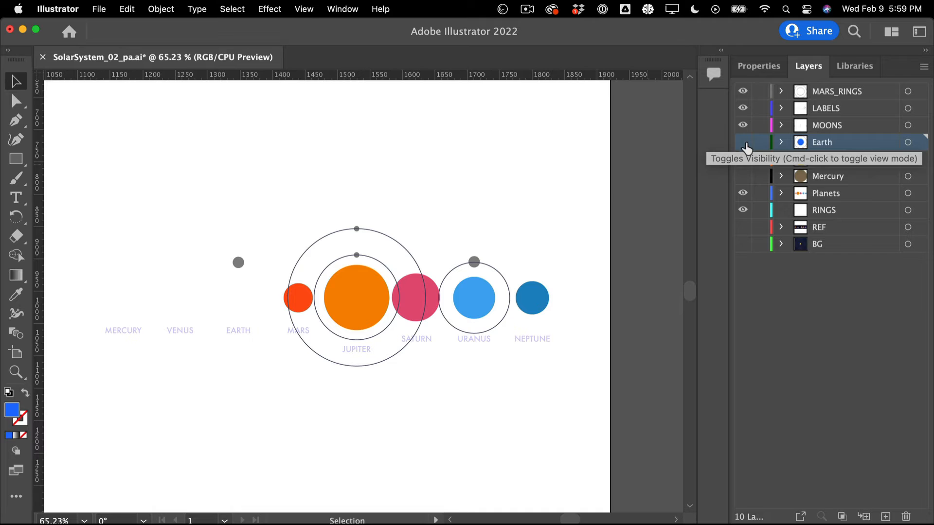
# Step: Move the grey moon above the EARTH label onto a new layer directly above MOONS
pyautogui.click(239, 262)
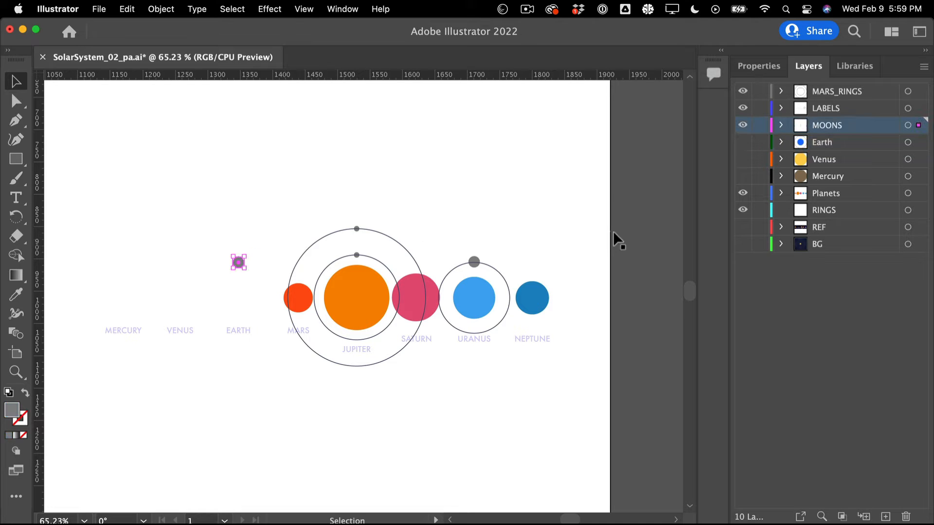
pyautogui.click(886, 516)
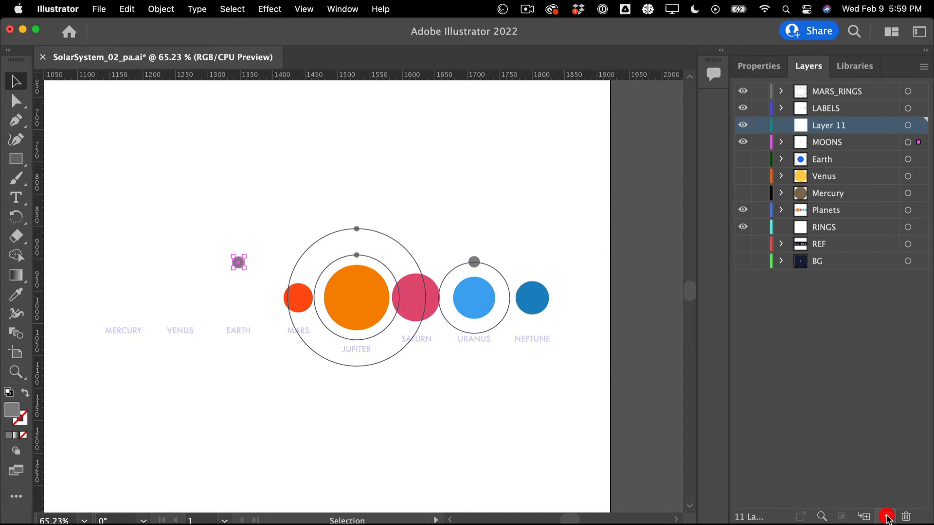
pyautogui.moveTo(921, 142); pyautogui.dragTo(920, 126)
# Step: Name the new moon layer Earth_Moon, then place it between the Earth and Venus layers and hide it
pyautogui.doubleClick(840, 125)
pyautogui.write('E')
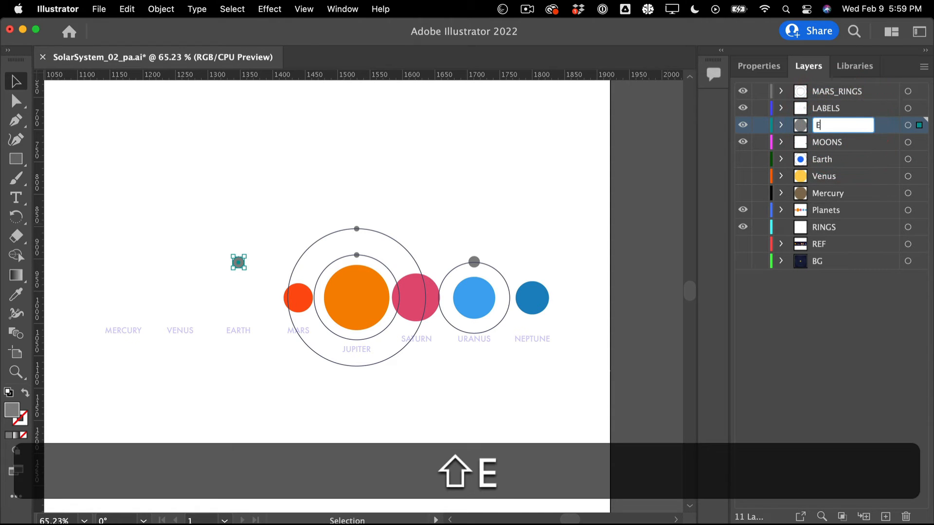
pyautogui.write('arth)')
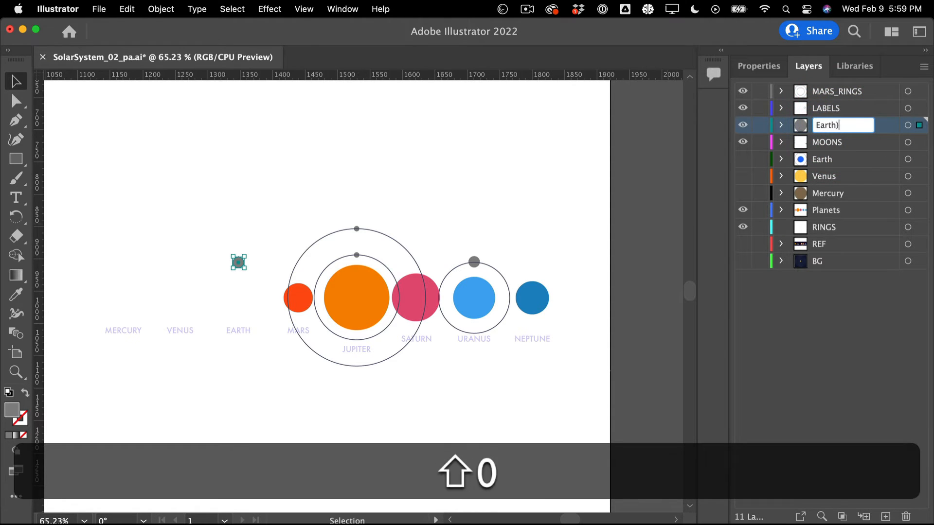
pyautogui.hotkey('shift', 'BackSpace')
pyautogui.write('_M')
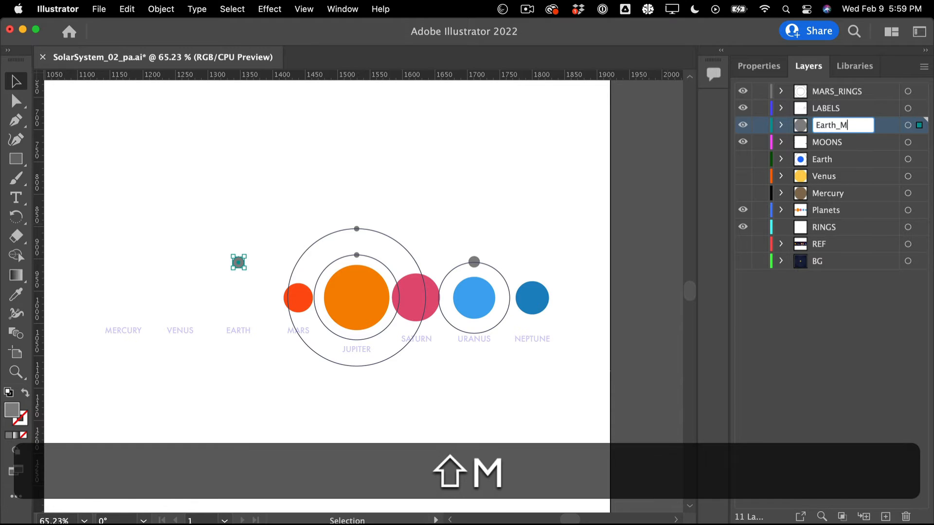
pyautogui.write('oon')
pyautogui.press('Return')
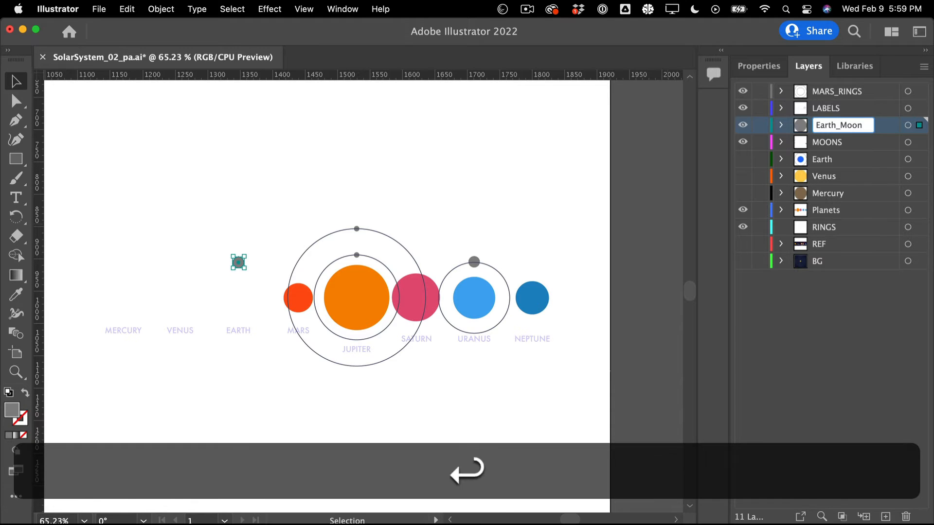
pyautogui.moveTo(844, 125); pyautogui.dragTo(844, 171)
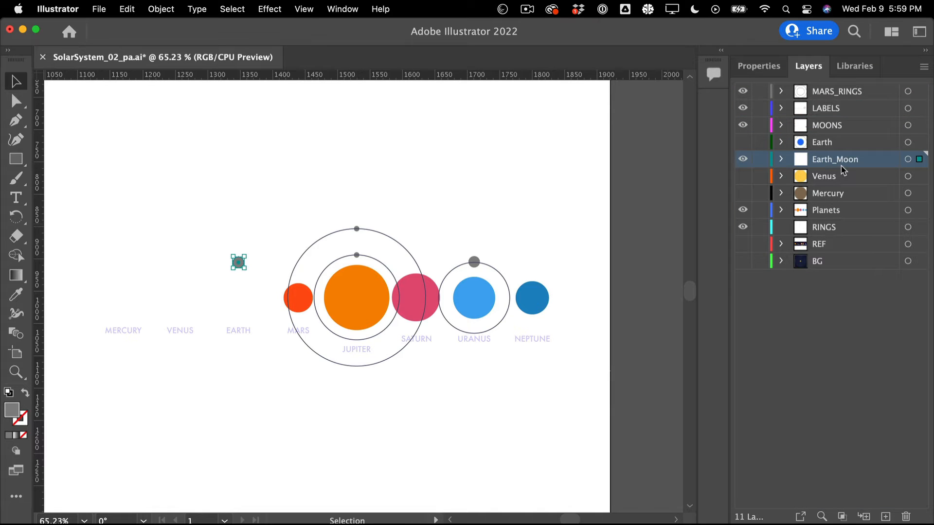
pyautogui.click(744, 161)
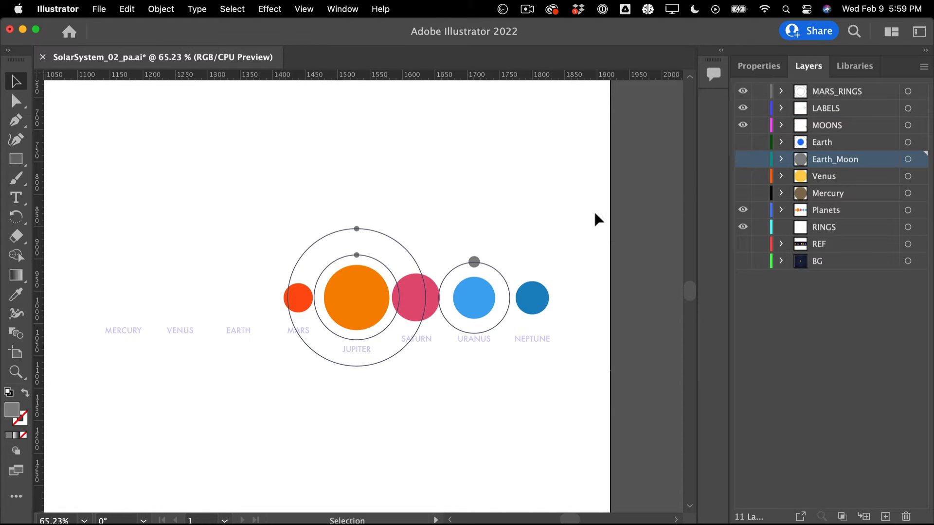
# Step: Move the red Mars circle onto a new layer above Planets named Mars and hide that layer
pyautogui.click(299, 295)
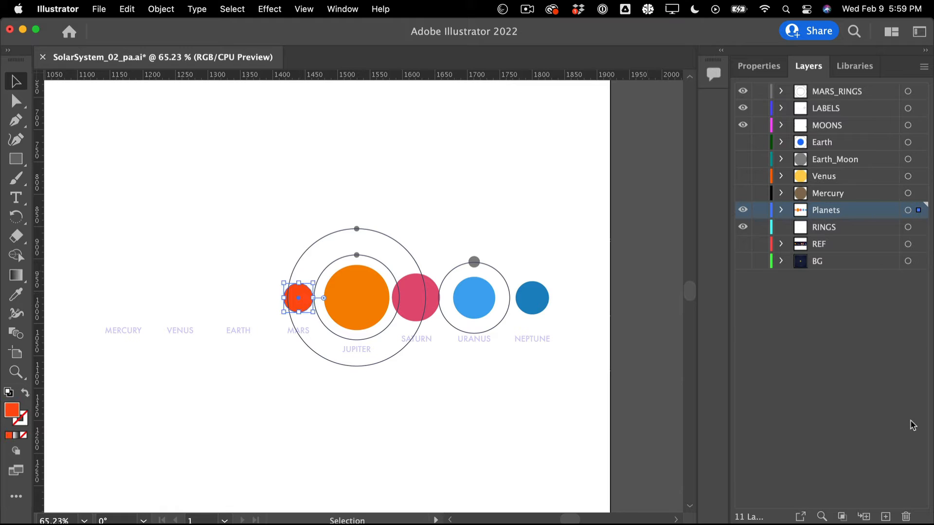
pyautogui.click(885, 517)
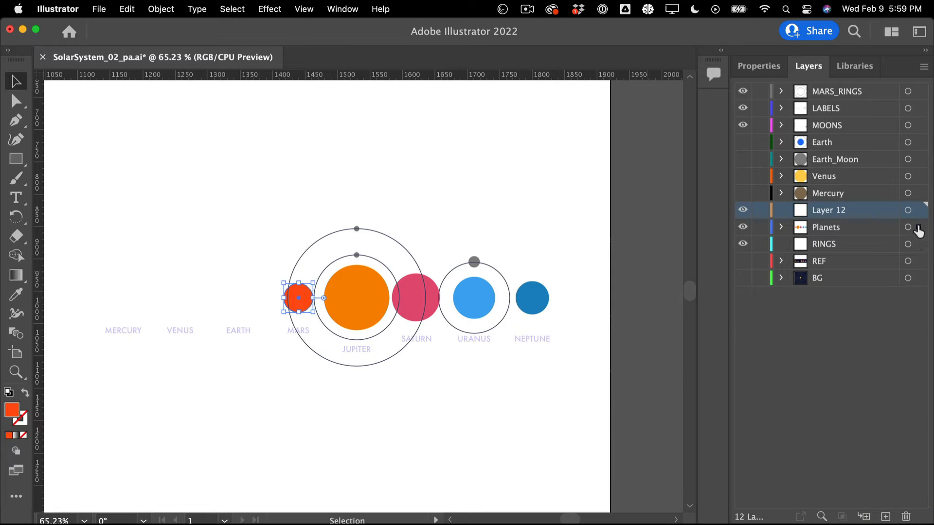
pyautogui.moveTo(919, 228); pyautogui.dragTo(919, 210)
pyautogui.doubleClick(837, 210)
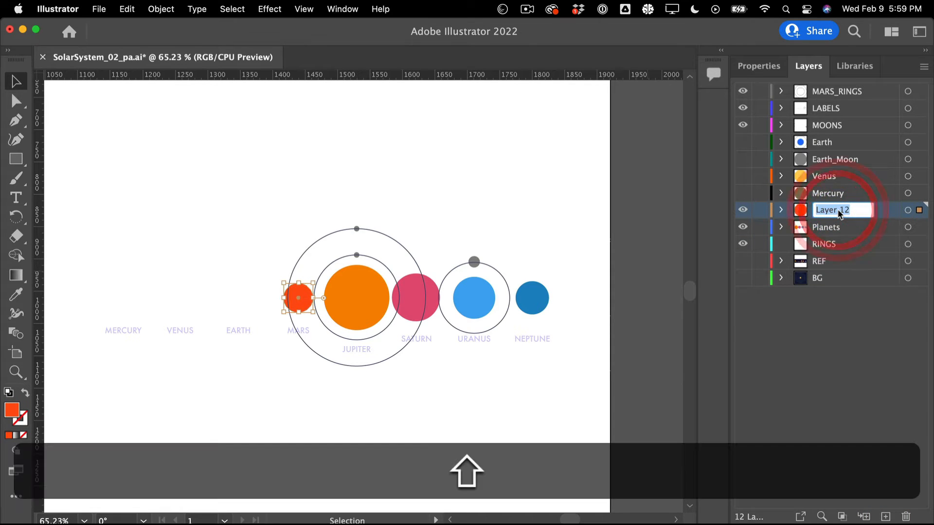
pyautogui.write('Mars')
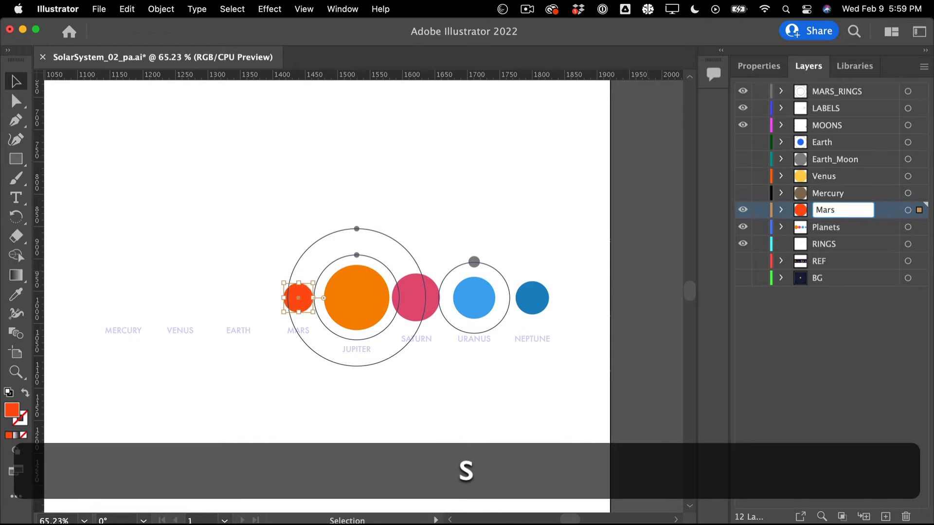
pyautogui.press('Return')
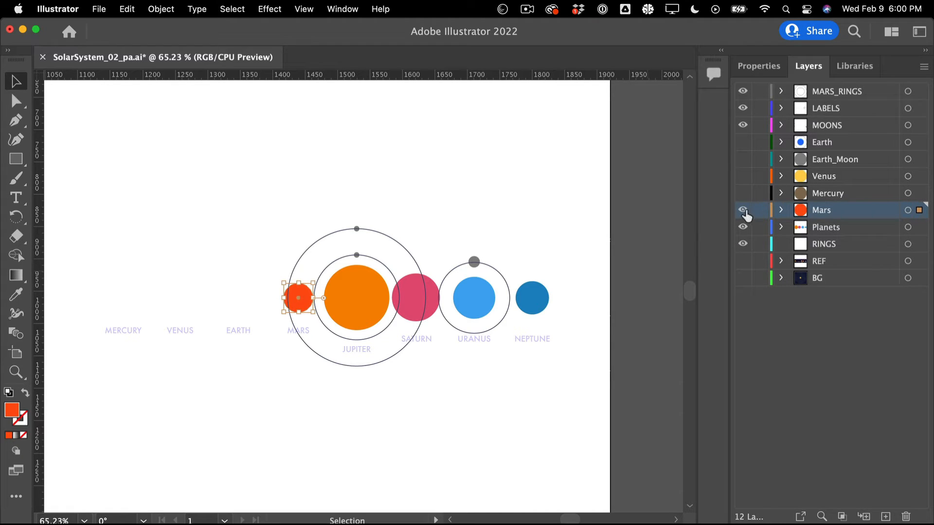
pyautogui.click(744, 210)
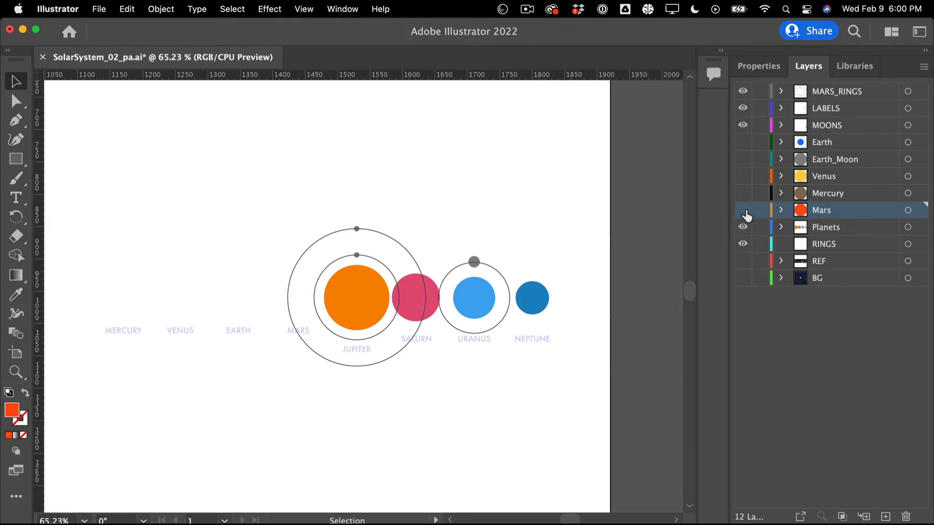
# Step: Move the large orange Jupiter circle onto a new layer above MARS_RINGS
pyautogui.click(389, 357)
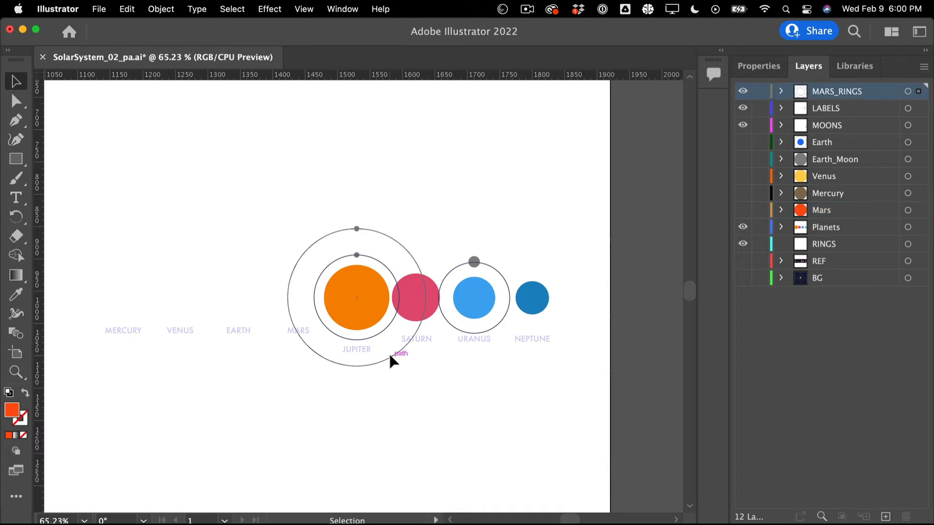
pyautogui.keyDown('shift'); pyautogui.click(372, 310); pyautogui.keyUp('shift')
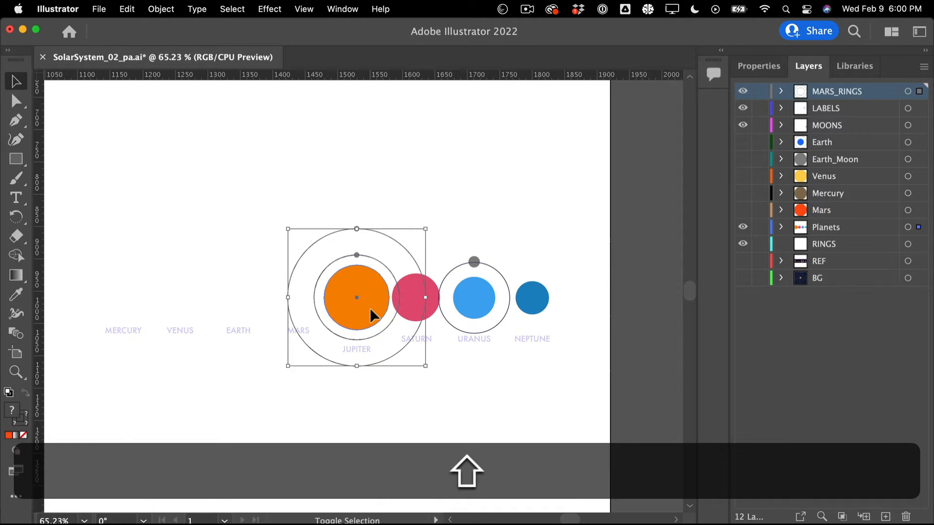
pyautogui.click(884, 516)
pyautogui.moveTo(919, 247); pyautogui.dragTo(917, 92)
# Step: Rename the layer holding the orange circle as Jupiter and place it between the Mars and Planets layers
pyautogui.doubleClick(859, 92)
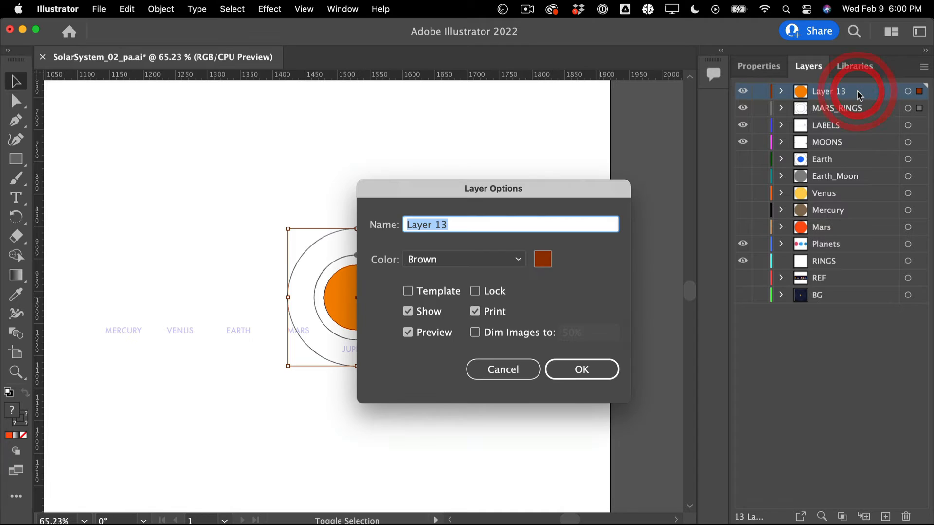
pyautogui.write('Jupiter')
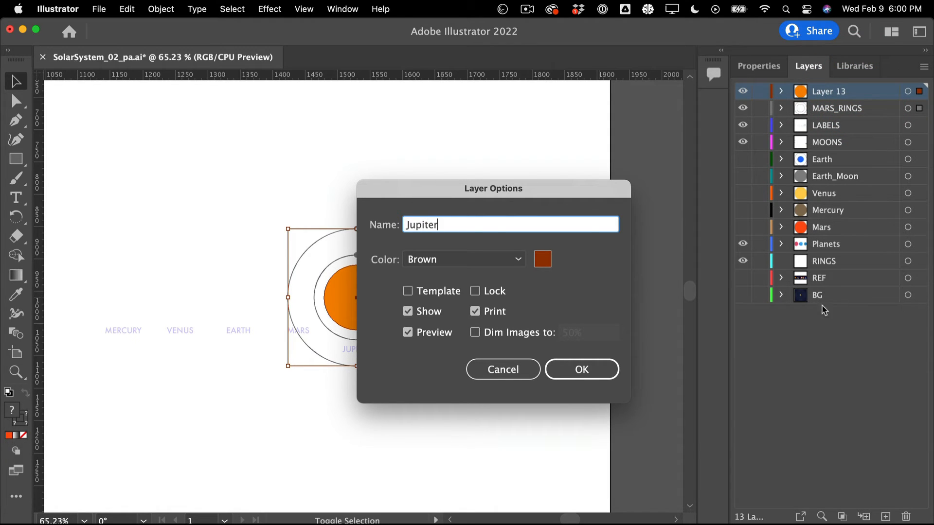
pyautogui.click(602, 368)
pyautogui.moveTo(845, 92); pyautogui.dragTo(833, 237)
pyautogui.moveTo(835, 238); pyautogui.dragTo(838, 220)
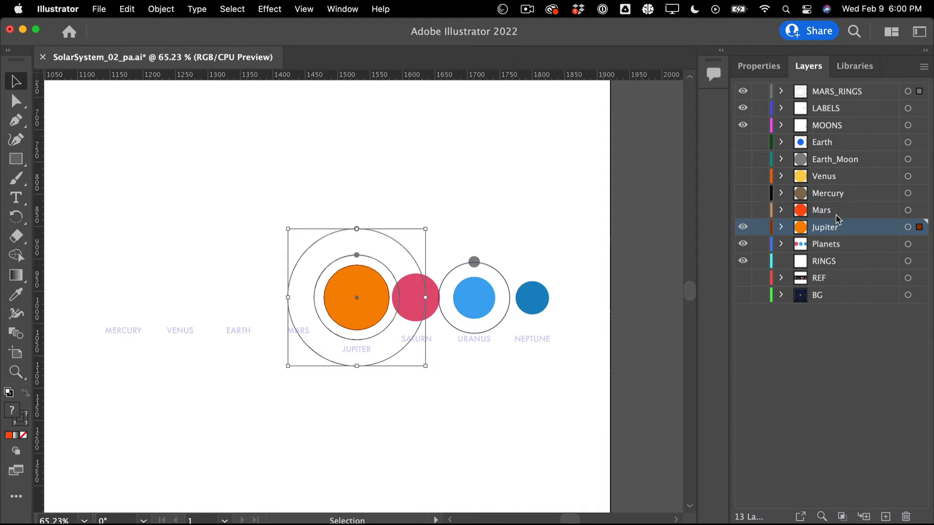
# Step: Reorder the planet layers below MOONS as Jupiter, Mars, Earth_Moon, Earth, Venus and Mercury from top to bottom
pyautogui.click(838, 181)
pyautogui.click(837, 194)
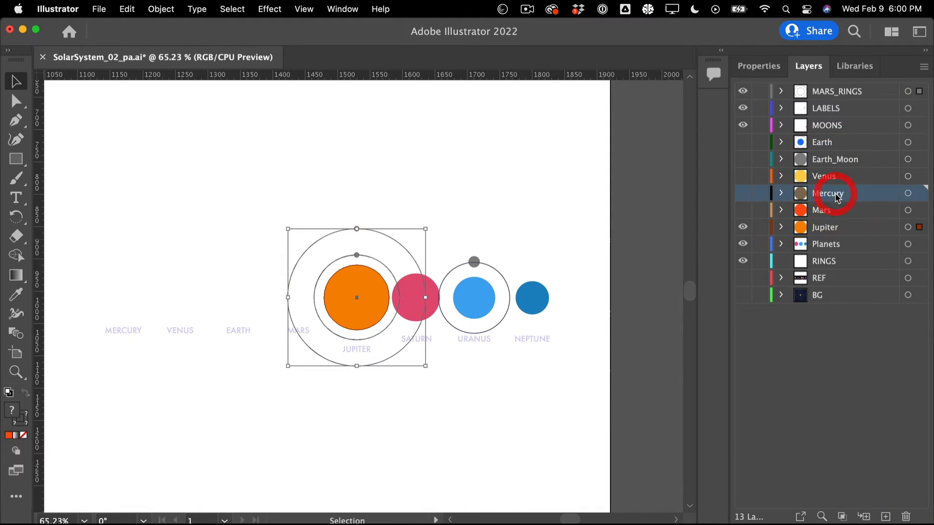
pyautogui.moveTo(837, 194); pyautogui.dragTo(838, 236)
pyautogui.moveTo(835, 177); pyautogui.dragTo(828, 220)
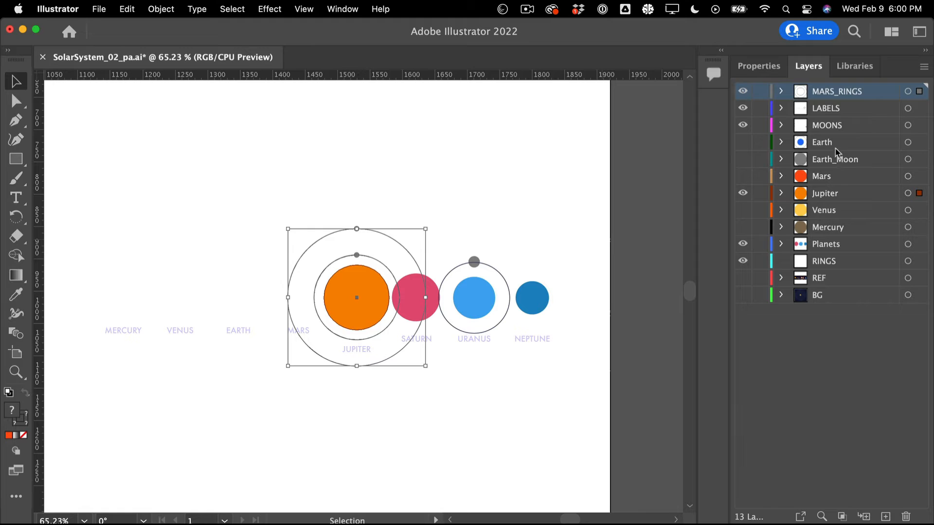
pyautogui.moveTo(837, 151); pyautogui.dragTo(832, 202)
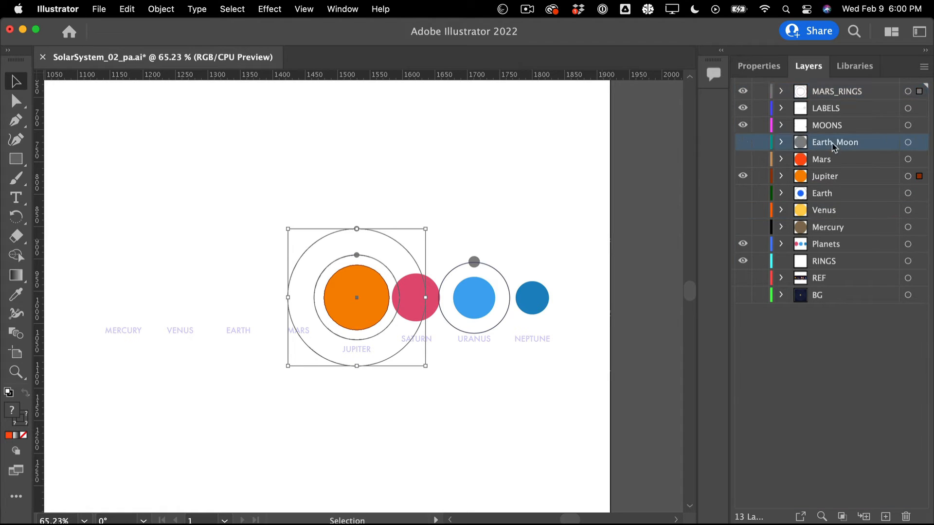
pyautogui.moveTo(835, 148); pyautogui.dragTo(834, 185)
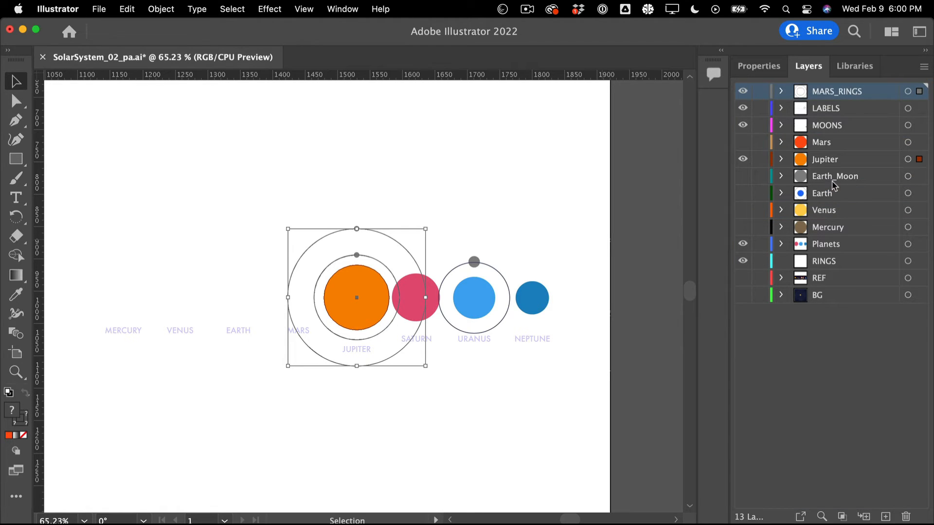
pyautogui.moveTo(829, 145); pyautogui.dragTo(830, 167)
pyautogui.click(833, 142)
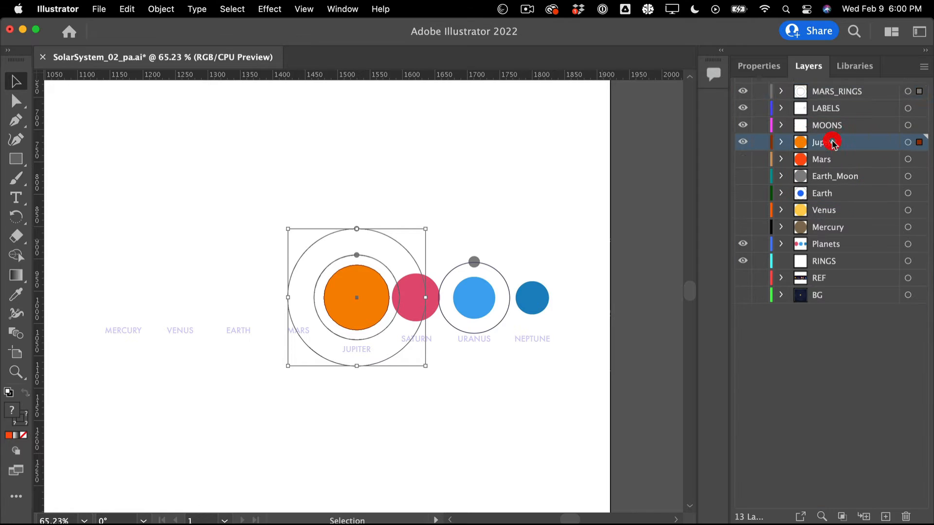
# Step: Hide the Jupiter layer and move the two concentric rings from MARS_RINGS onto it
pyautogui.click(743, 142)
pyautogui.click(460, 146)
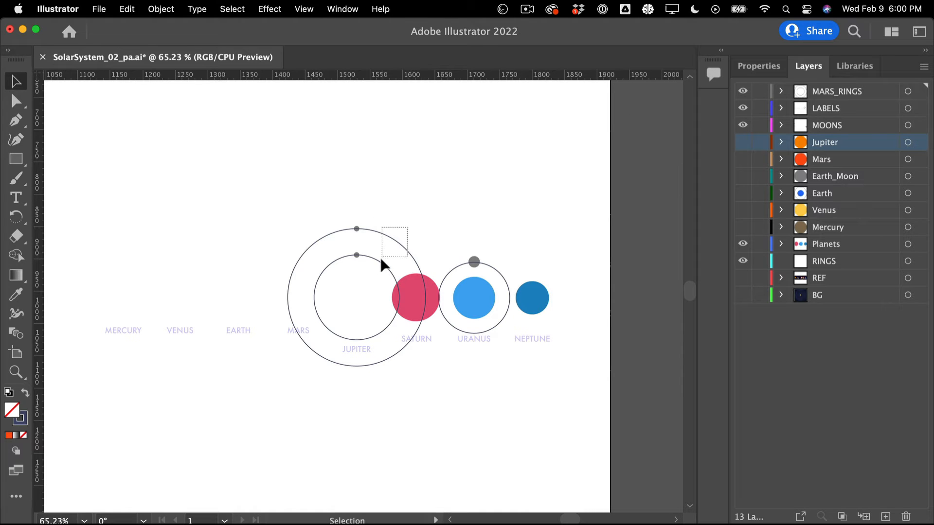
pyautogui.moveTo(377, 269); pyautogui.dragTo(377, 268)
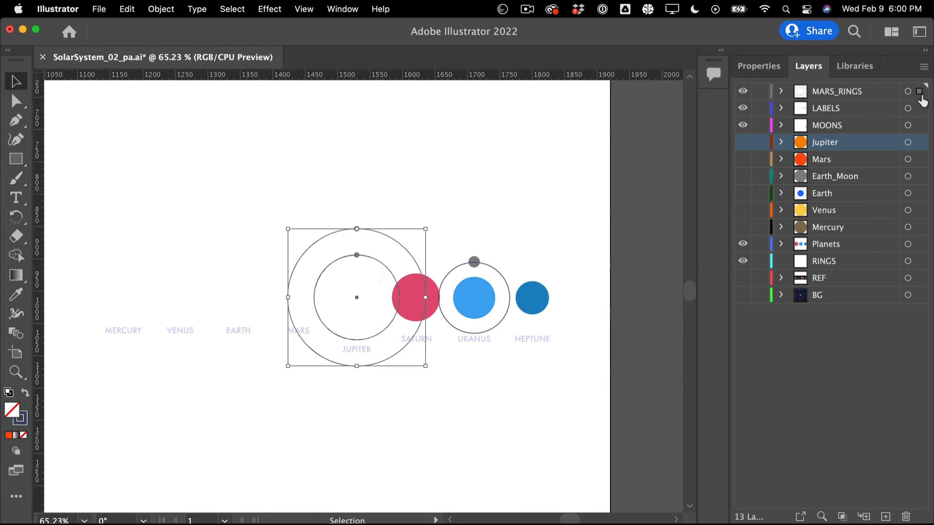
pyautogui.moveTo(920, 94); pyautogui.dragTo(919, 149)
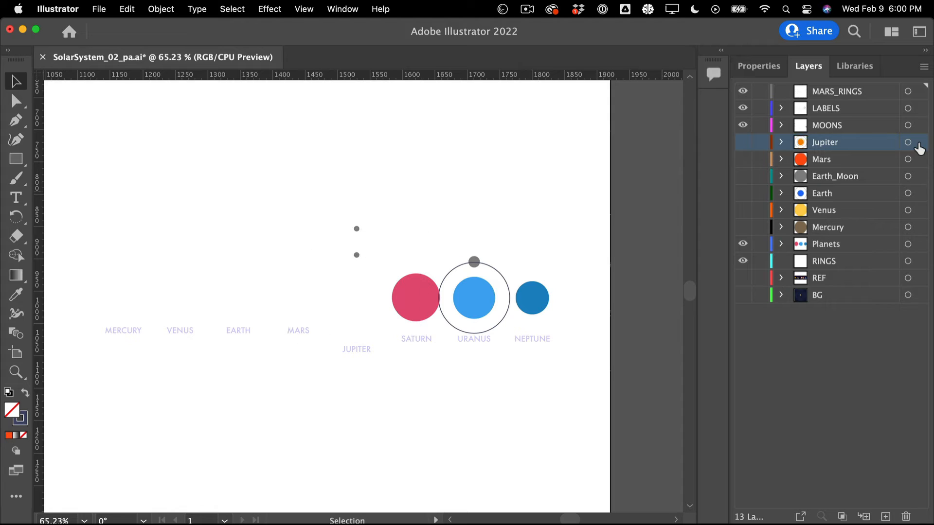
# Step: Create a layer above MOONS and move the upper of Jupiter's two small grey moons onto it
pyautogui.moveTo(314, 181); pyautogui.dragTo(378, 267)
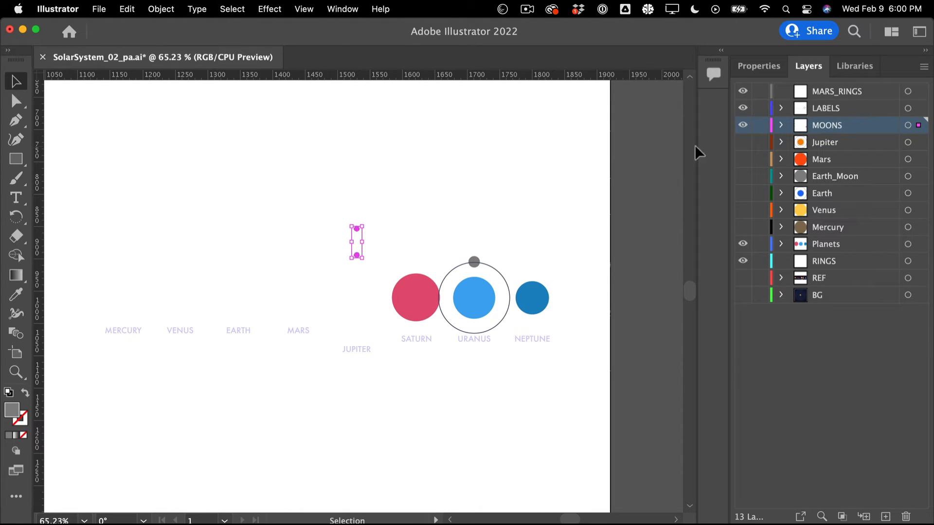
pyautogui.click(886, 516)
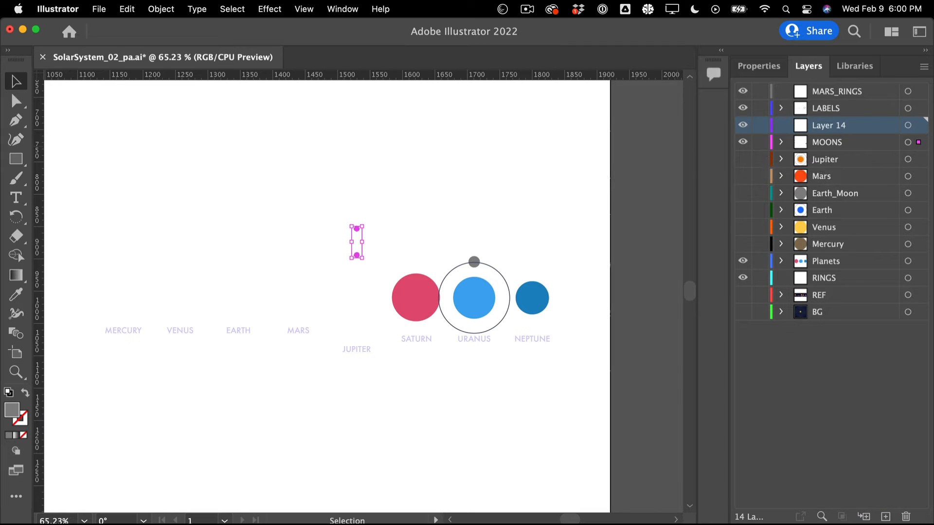
pyautogui.click(378, 171)
pyautogui.moveTo(364, 235); pyautogui.dragTo(364, 236)
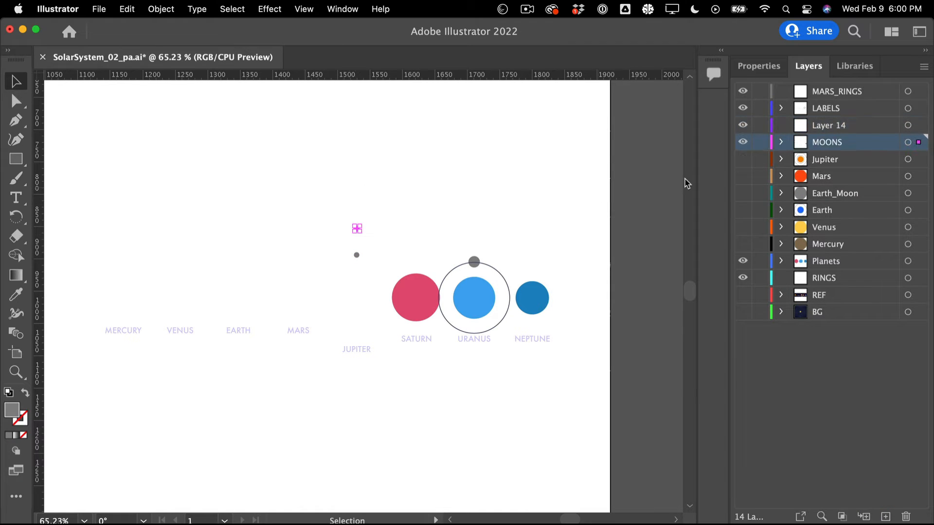
pyautogui.moveTo(922, 144); pyautogui.dragTo(920, 125)
# Step: Rename the layer holding Jupiter's upper moon as Jupiter_Moon_1 and hide it
pyautogui.doubleClick(831, 124)
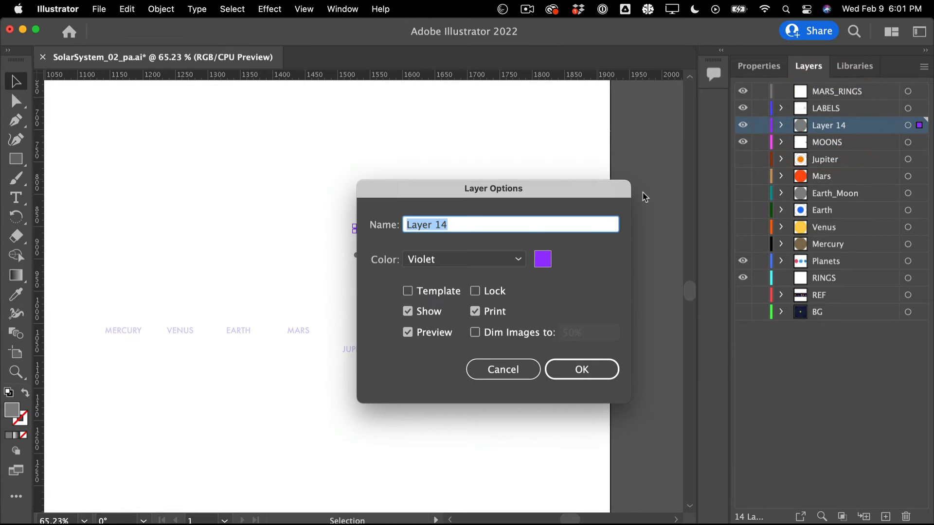
pyautogui.write('Jupit')
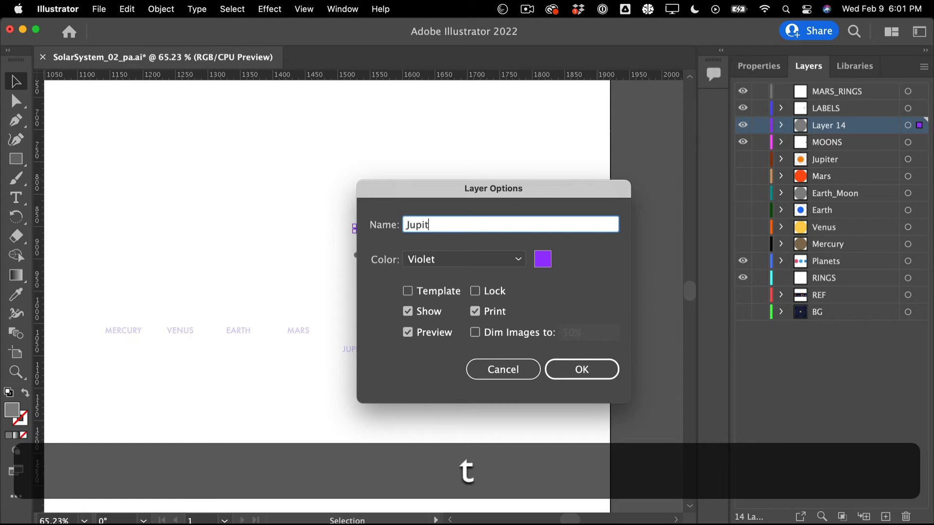
pyautogui.write('er_Moon_1')
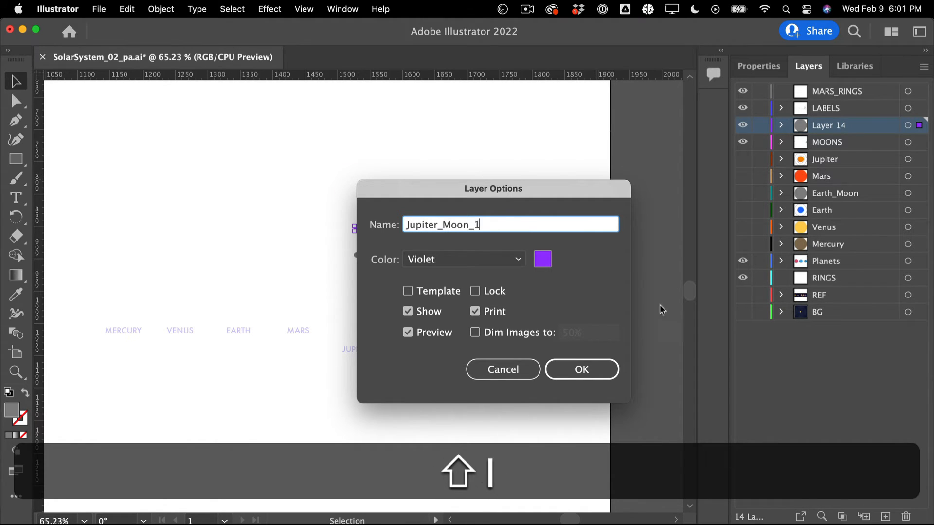
pyautogui.click(584, 370)
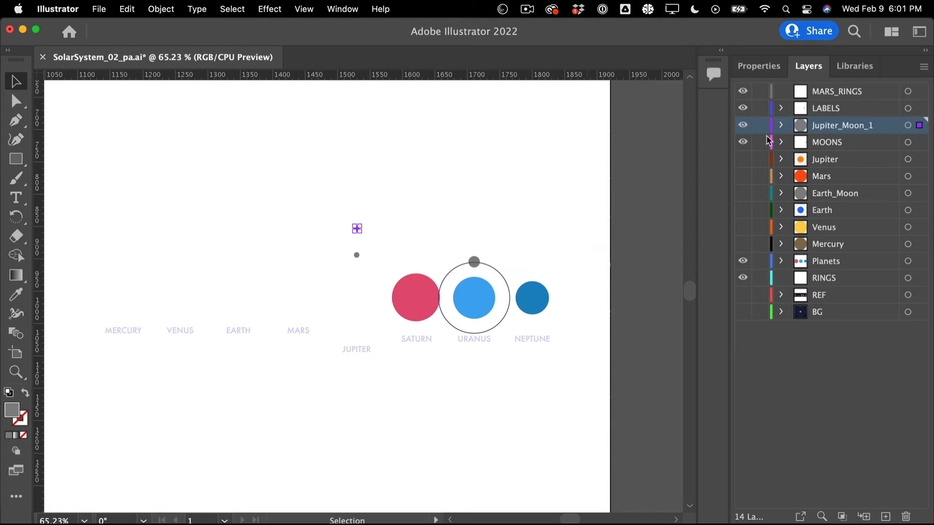
pyautogui.click(742, 125)
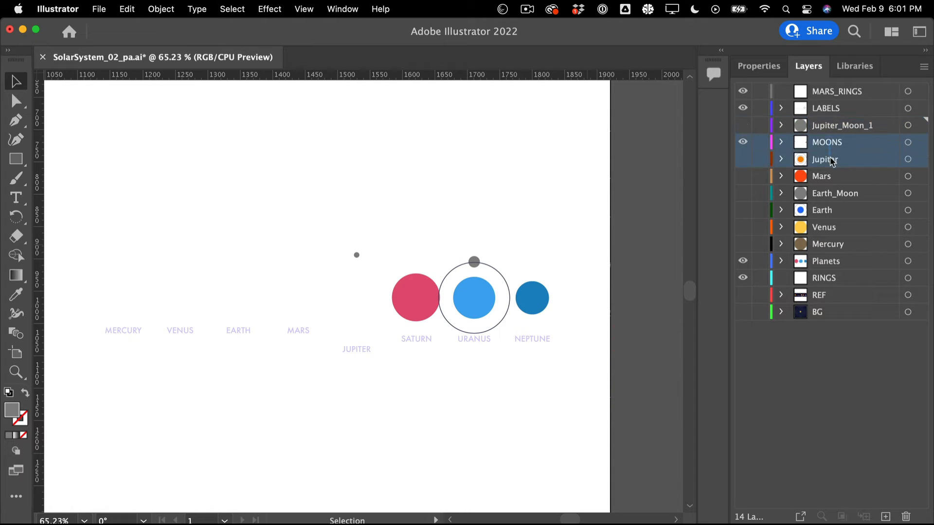
# Step: Place Jupiter_Moon_1 directly below MOONS, and move Jupiter's remaining grey moon from MOONS onto a new layer above it
pyautogui.click(844, 123)
pyautogui.moveTo(855, 129); pyautogui.dragTo(853, 155)
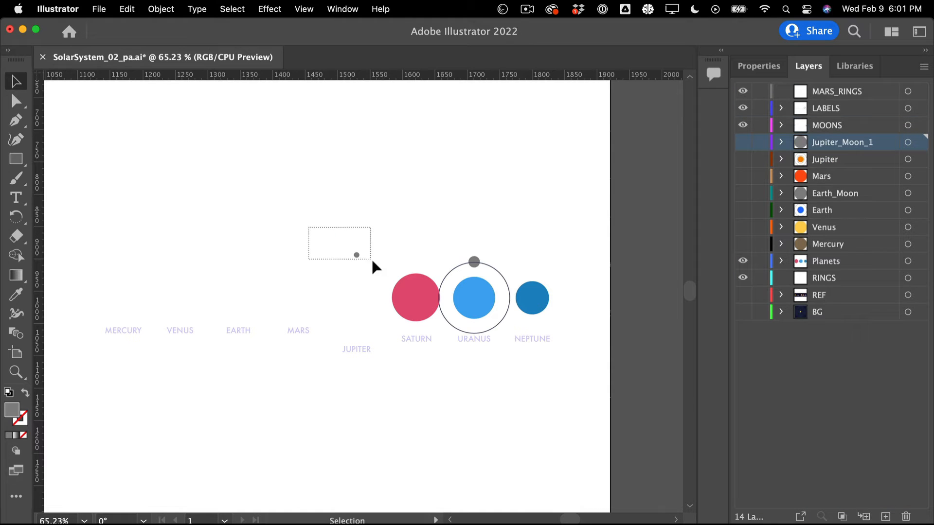
pyautogui.moveTo(371, 258); pyautogui.dragTo(372, 258)
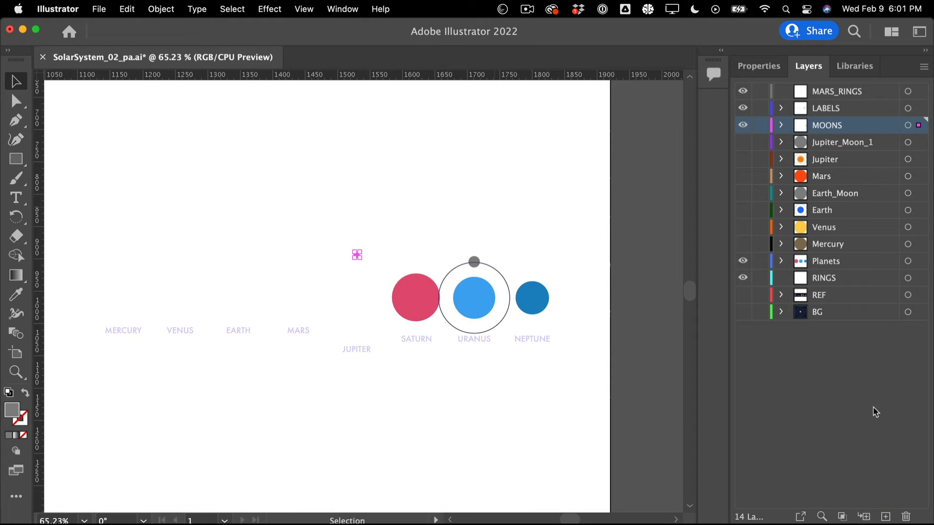
pyautogui.click(884, 515)
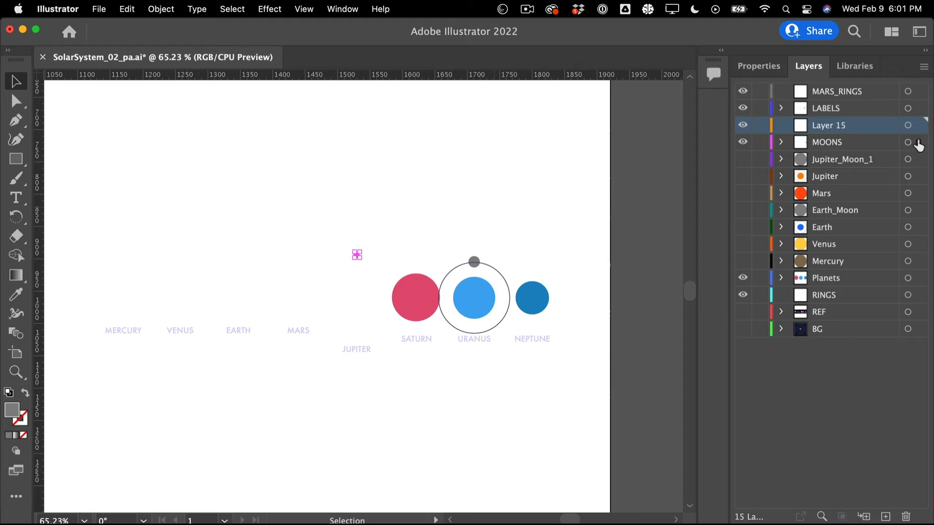
pyautogui.moveTo(918, 142); pyautogui.dragTo(920, 125)
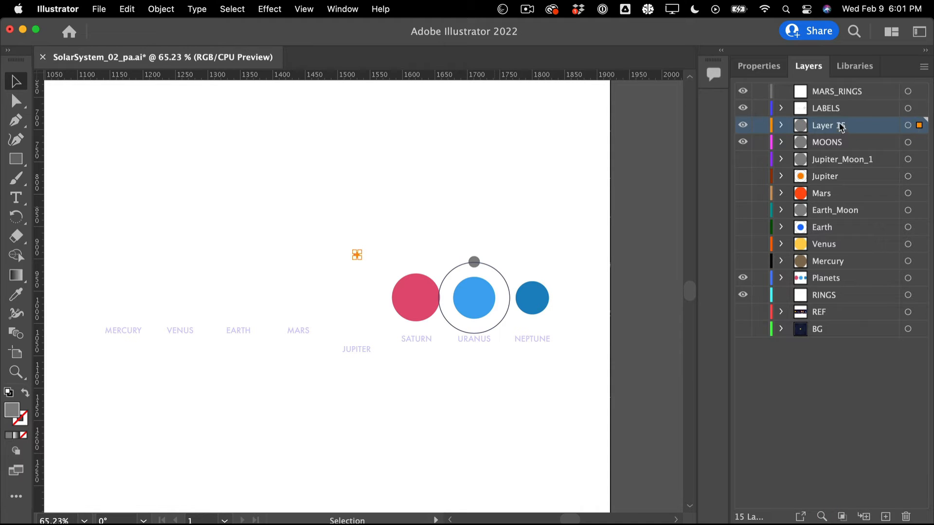
# Step: Rename the layer holding Jupiter's second moon as Jupiter_Moon_2 and place it, hidden, directly below MOONS
pyautogui.doubleClick(840, 125)
pyautogui.write('Ju')
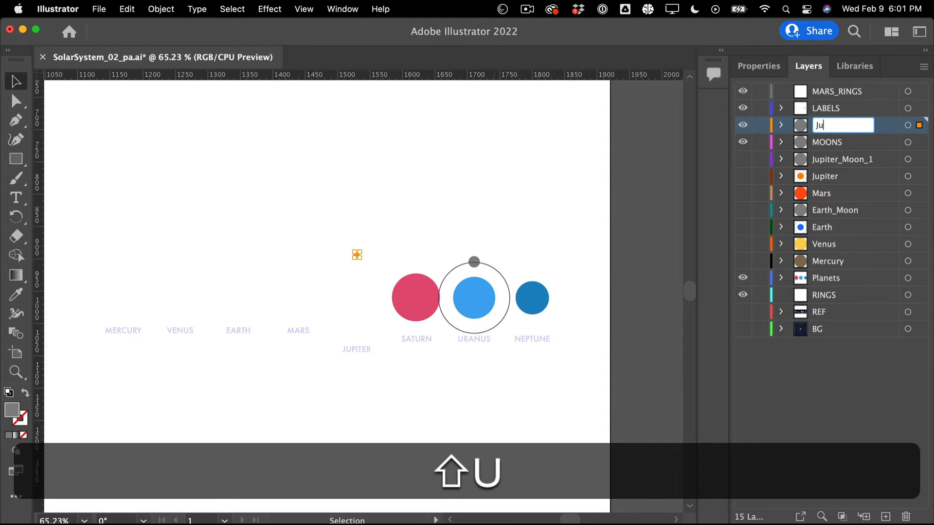
pyautogui.write('piter')
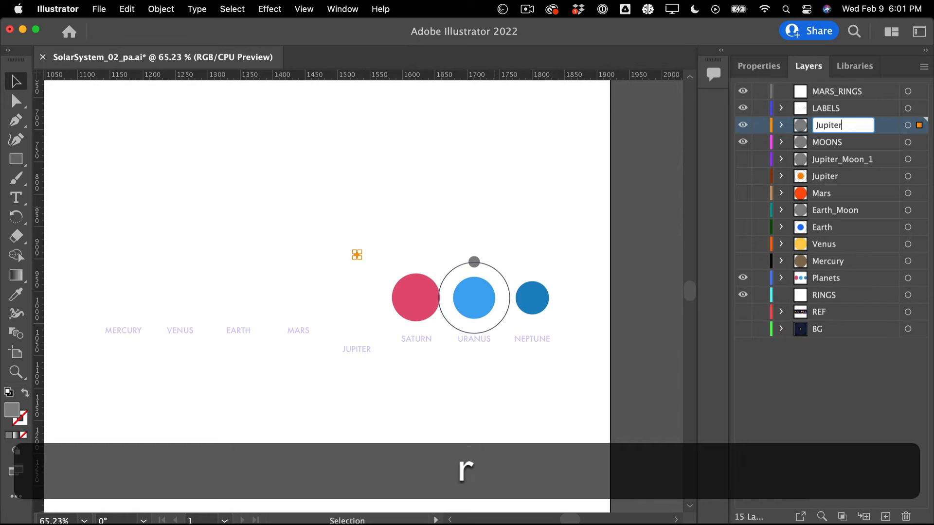
pyautogui.write('_M')
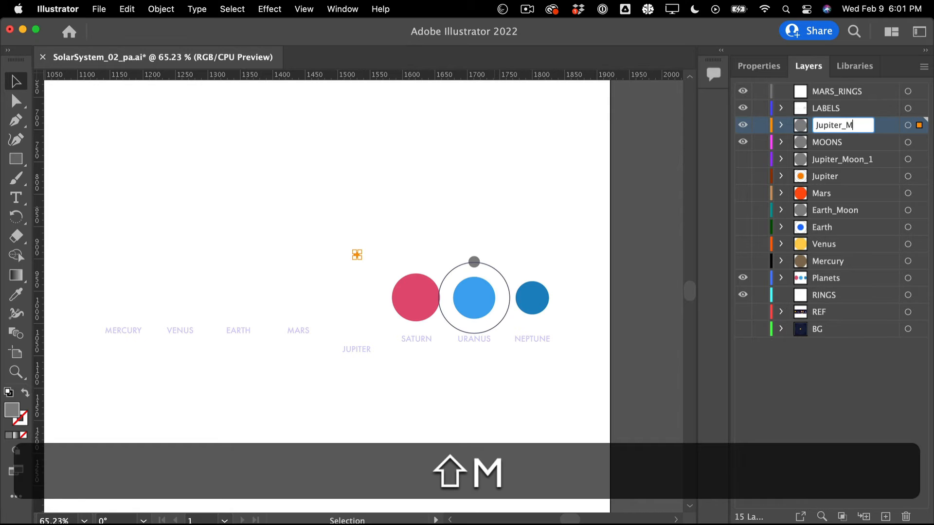
pyautogui.write('oon_2')
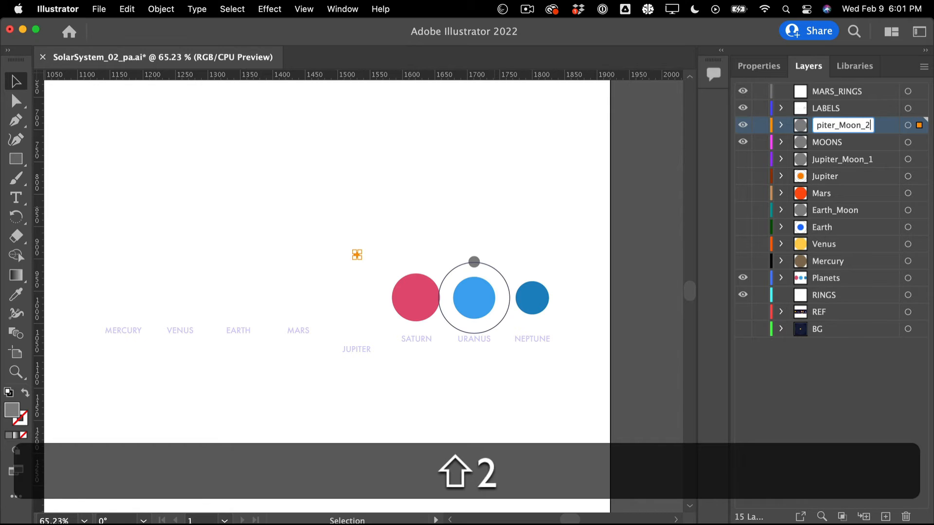
pyautogui.press('Return')
pyautogui.moveTo(832, 130); pyautogui.dragTo(833, 153)
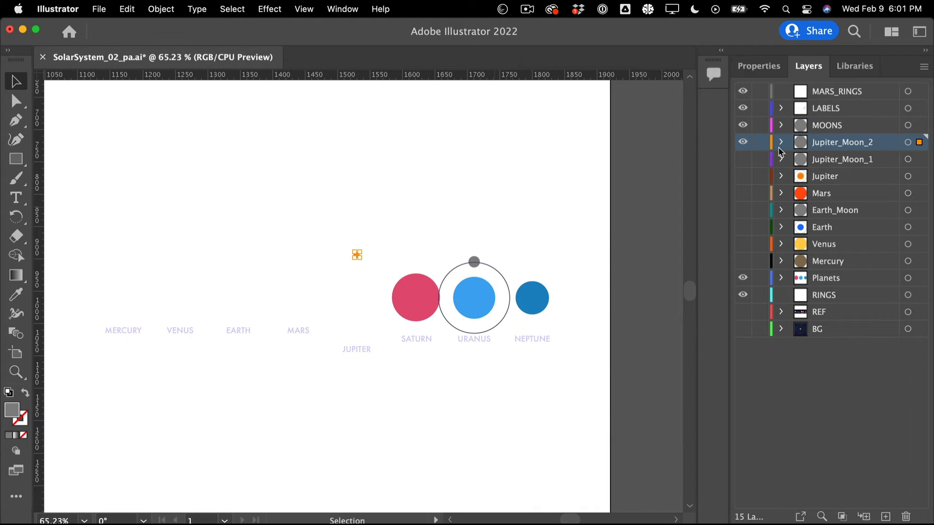
pyautogui.click(742, 144)
# Step: Move the pink Saturn planet from Planets onto a new layer directly above Planets
pyautogui.click(411, 302)
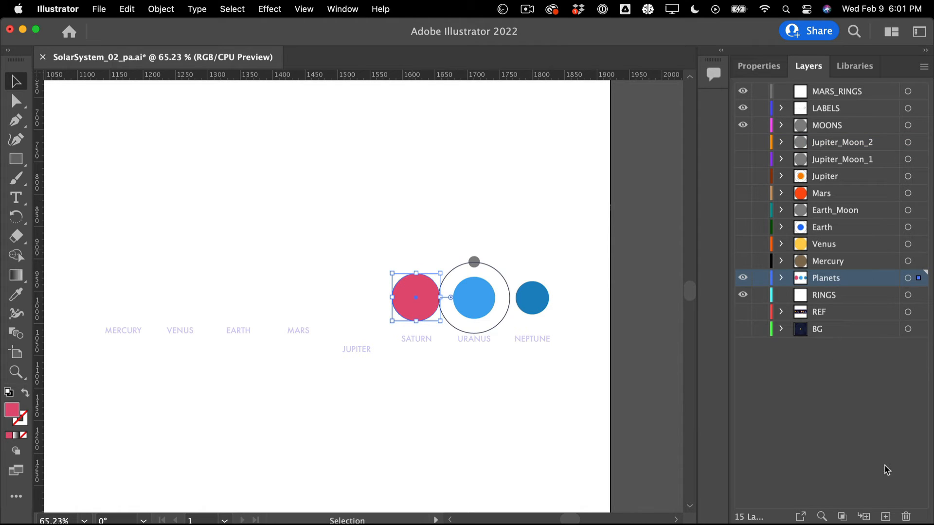
pyautogui.click(885, 517)
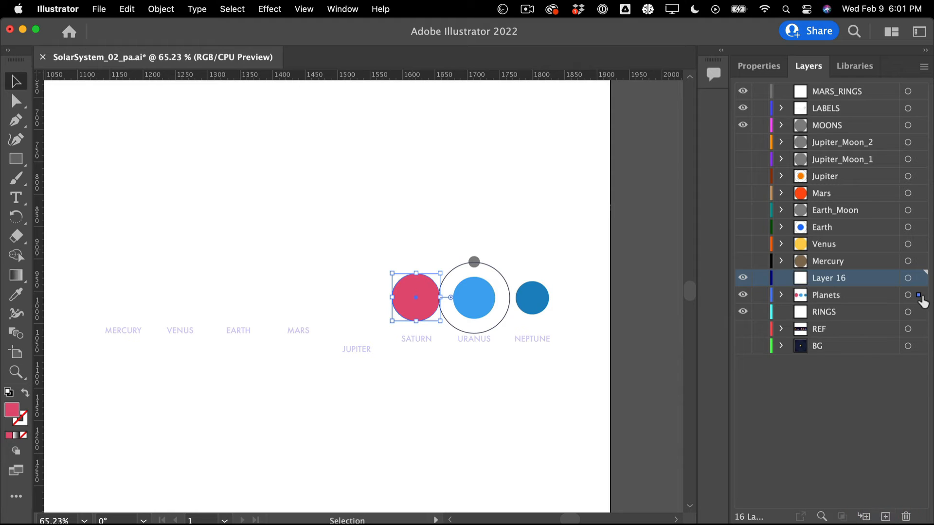
pyautogui.moveTo(920, 296); pyautogui.dragTo(919, 277)
# Step: Rename the layer holding the pink planet as Saturn and hide it
pyautogui.doubleClick(837, 277)
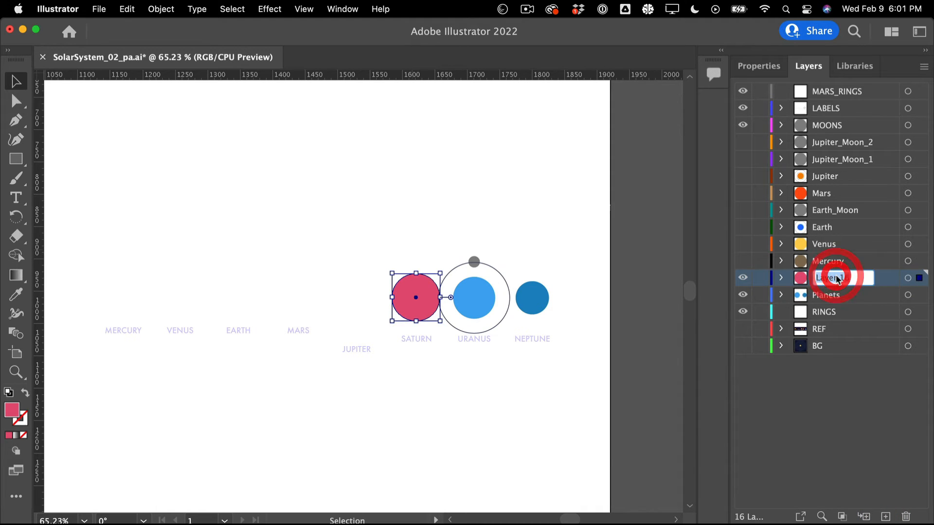
pyautogui.write('Satt')
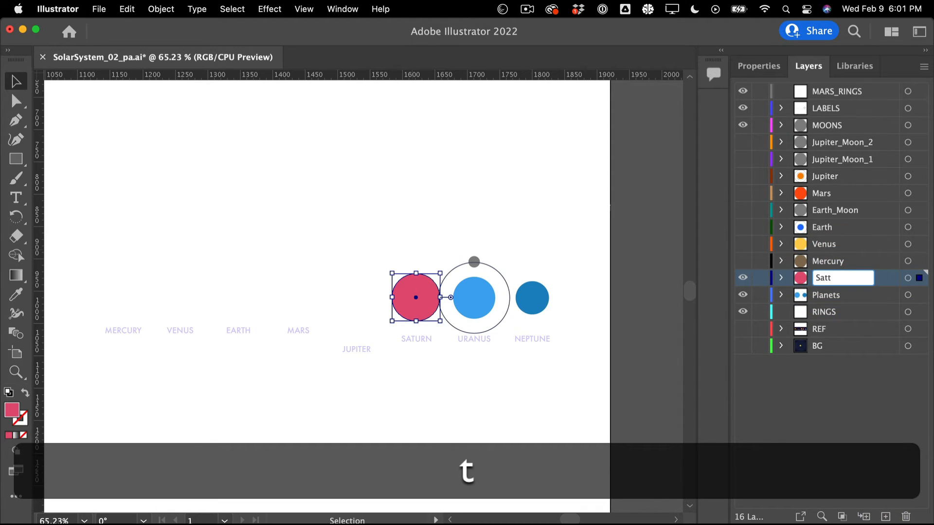
pyautogui.press('BackSpace')
pyautogui.write('urn')
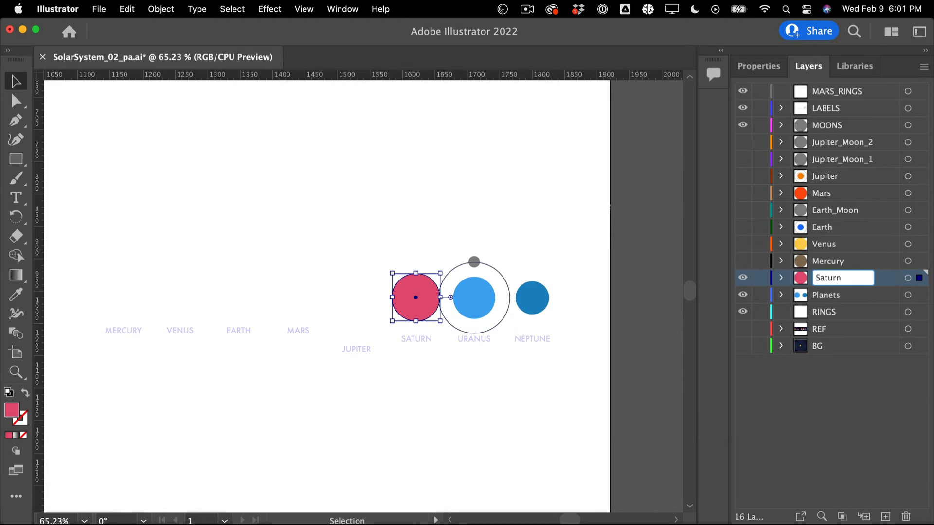
pyautogui.press('Return')
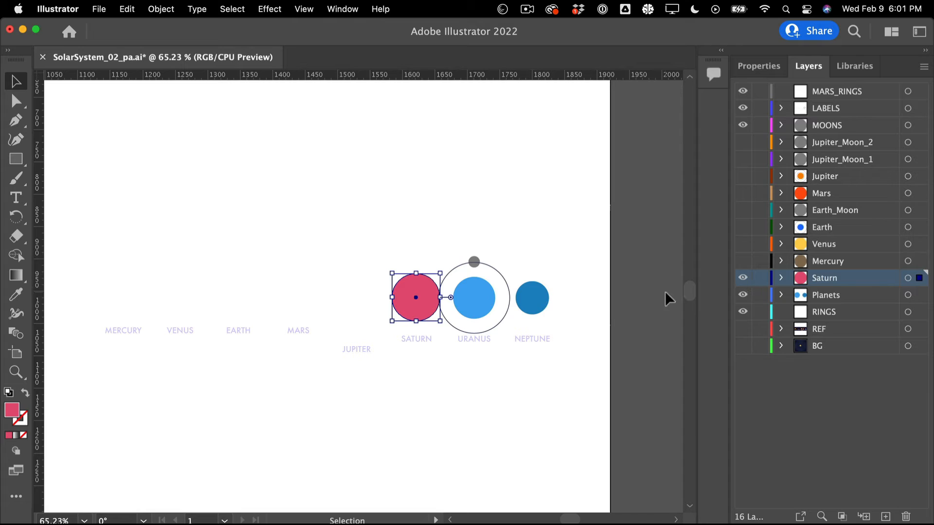
pyautogui.click(743, 278)
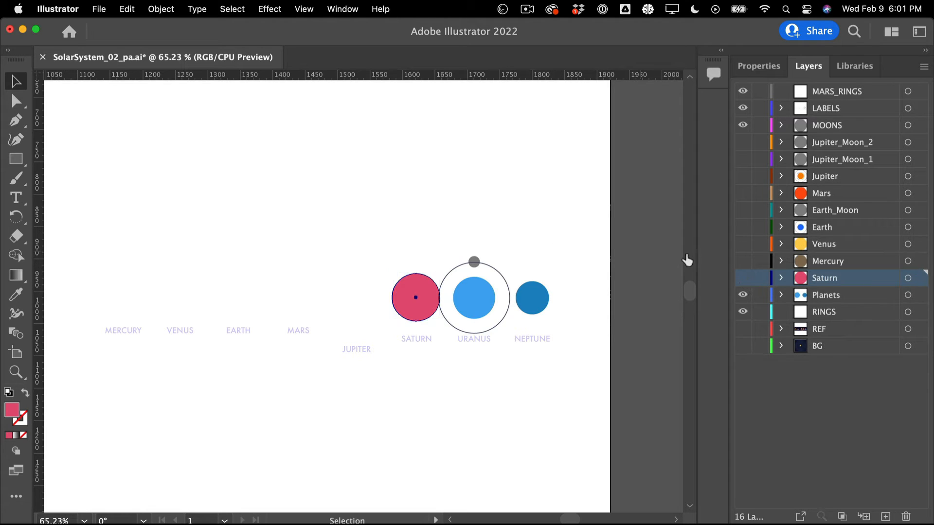
# Step: Move the large ring around Uranus from LABELS onto a new layer directly above LABELS
pyautogui.click(501, 321)
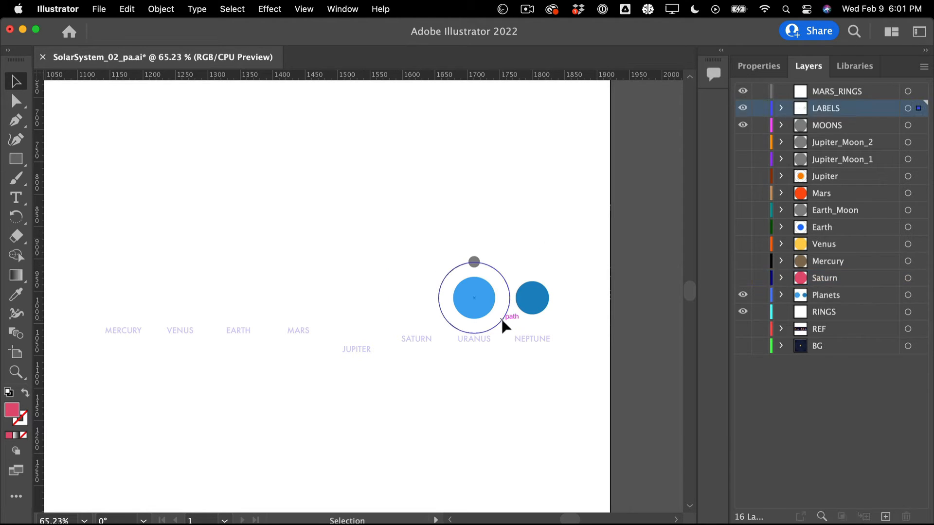
pyautogui.click(887, 516)
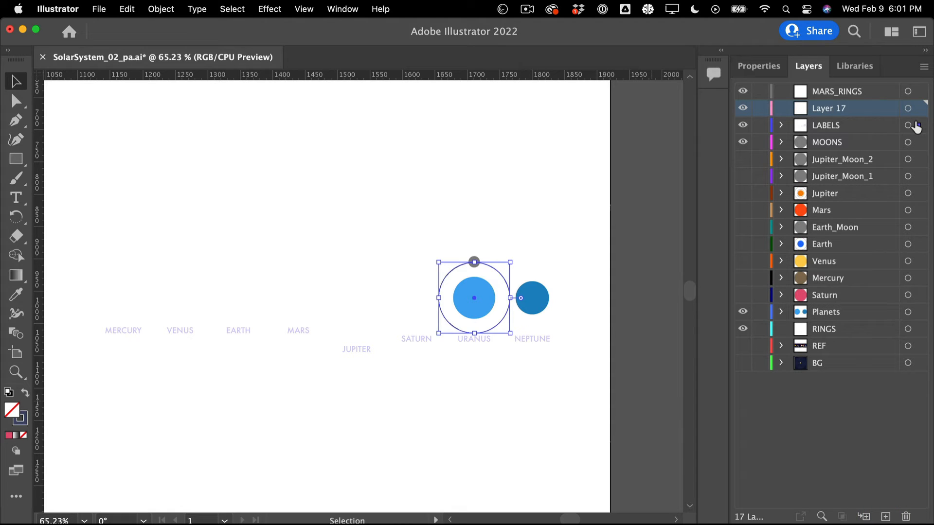
pyautogui.moveTo(918, 126); pyautogui.dragTo(919, 108)
# Step: Rename the ring's layer as Uranus and move the light blue planet from Planets onto it
pyautogui.doubleClick(844, 109)
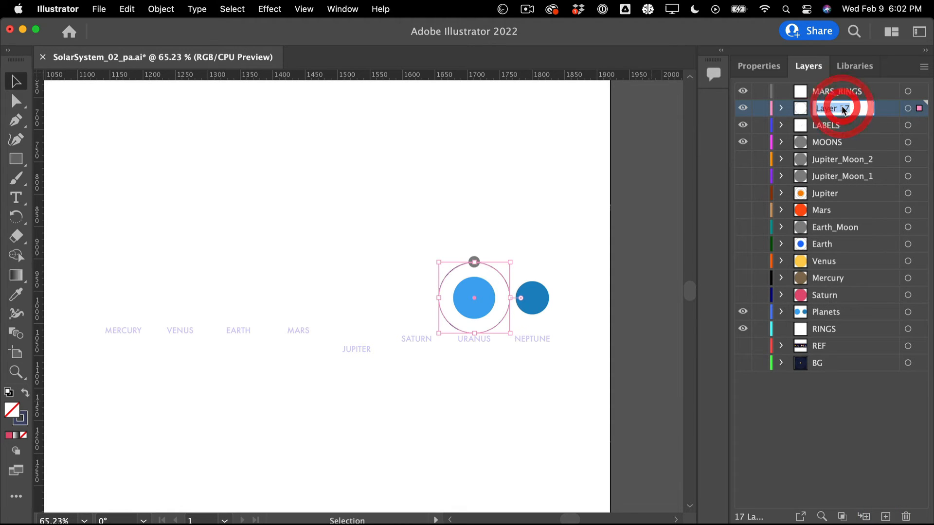
pyautogui.write('Uranus')
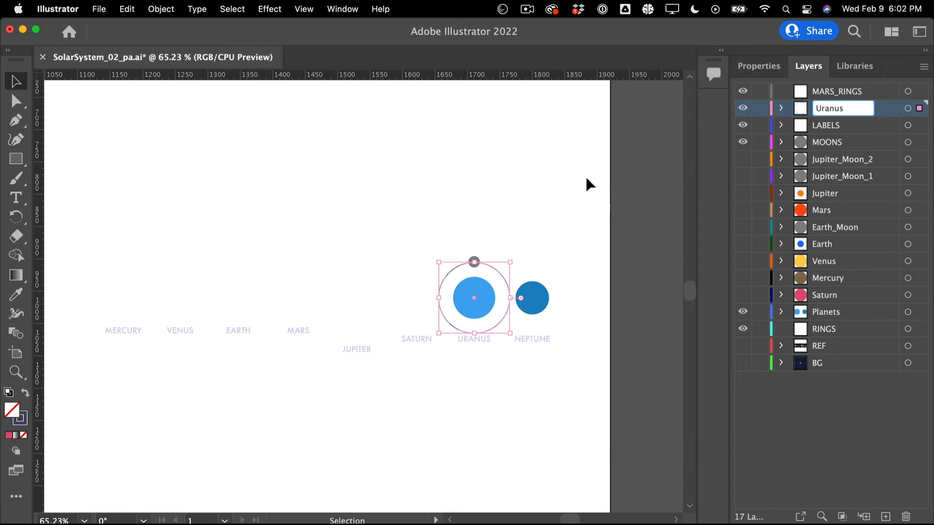
pyautogui.press('Return')
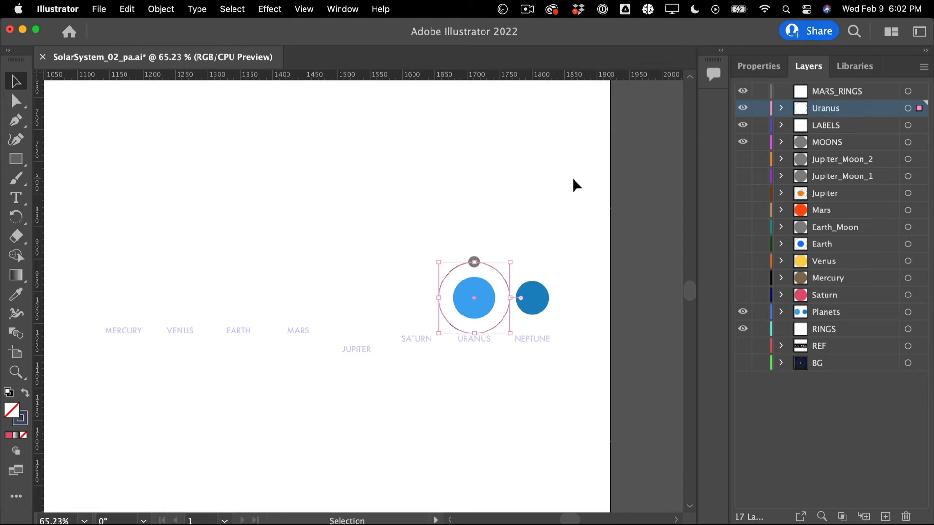
pyautogui.moveTo(417, 279); pyautogui.dragTo(475, 298)
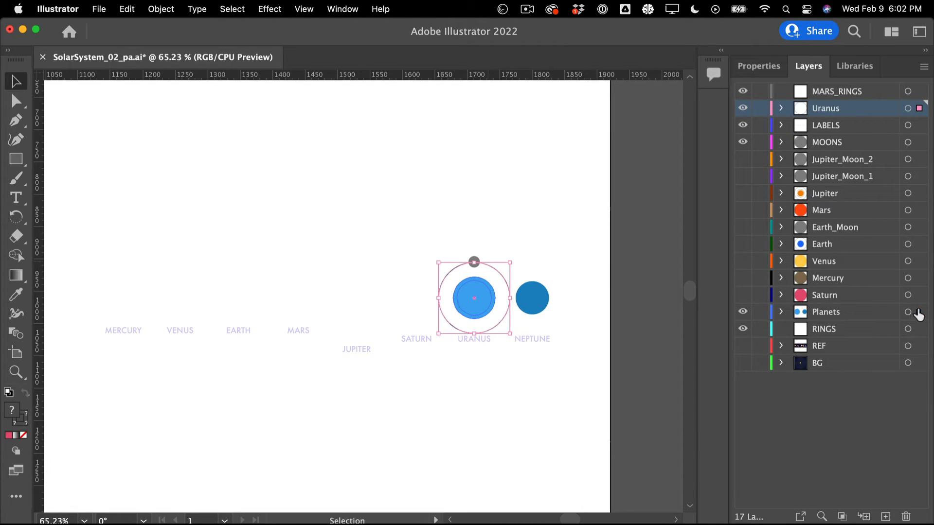
pyautogui.moveTo(917, 110); pyautogui.dragTo(917, 110)
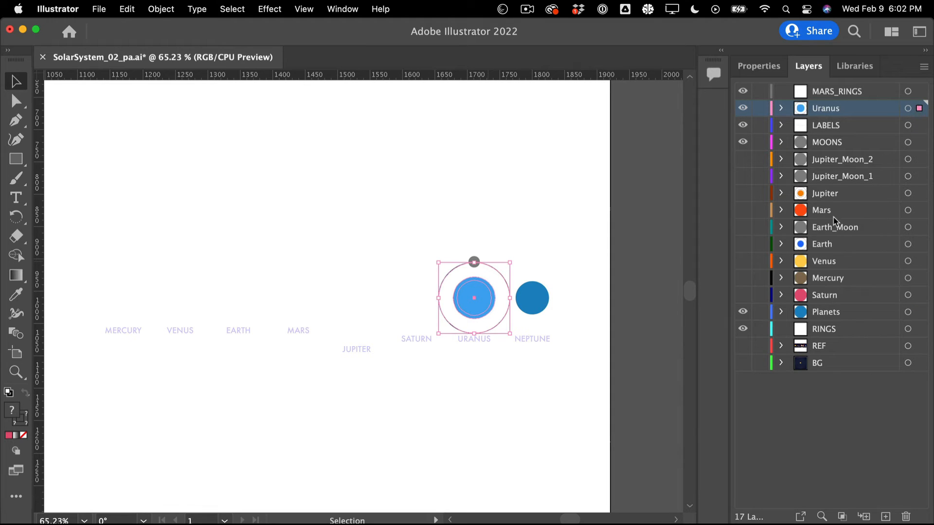
pyautogui.moveTo(835, 302); pyautogui.dragTo(849, 148)
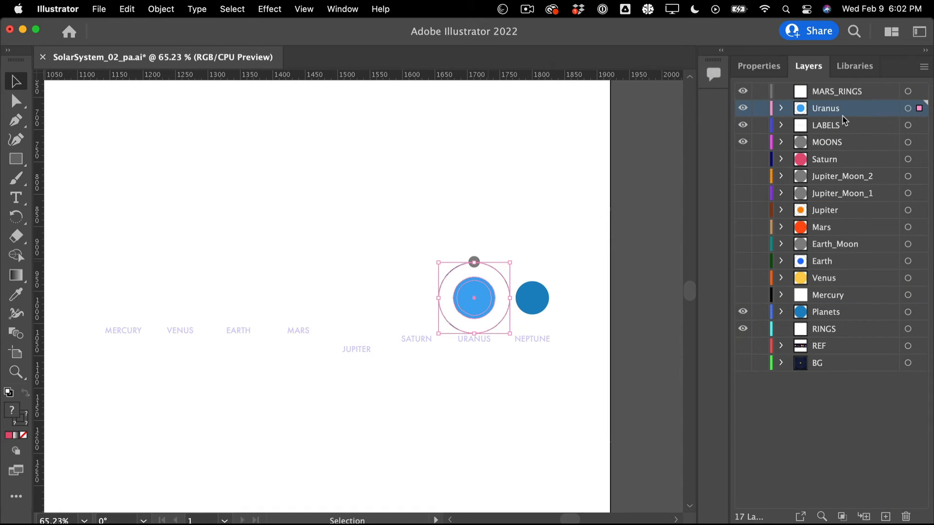
pyautogui.click(844, 116)
pyautogui.press('super+z')
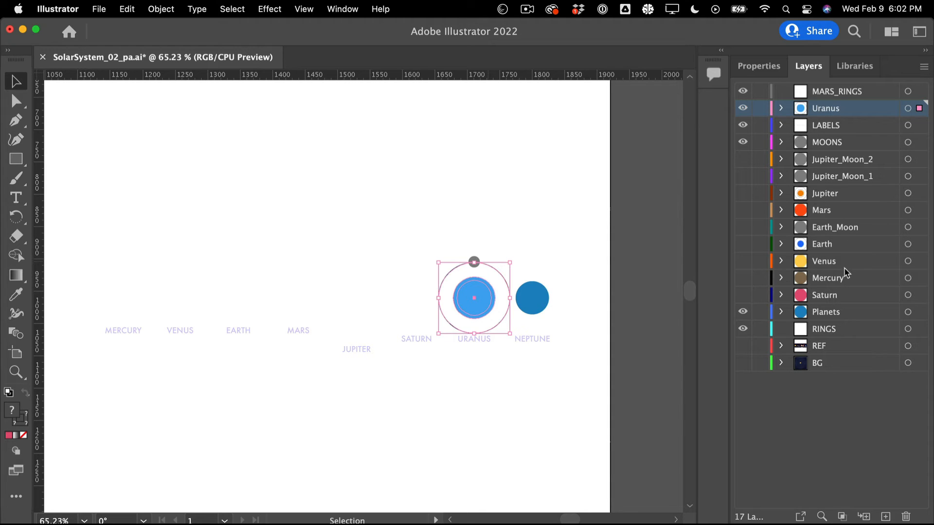
# Step: Place the Uranus layer directly below MOONS with Saturn right beneath it, and hide Uranus
pyautogui.moveTo(840, 116); pyautogui.dragTo(842, 151)
pyautogui.moveTo(833, 304); pyautogui.dragTo(845, 149)
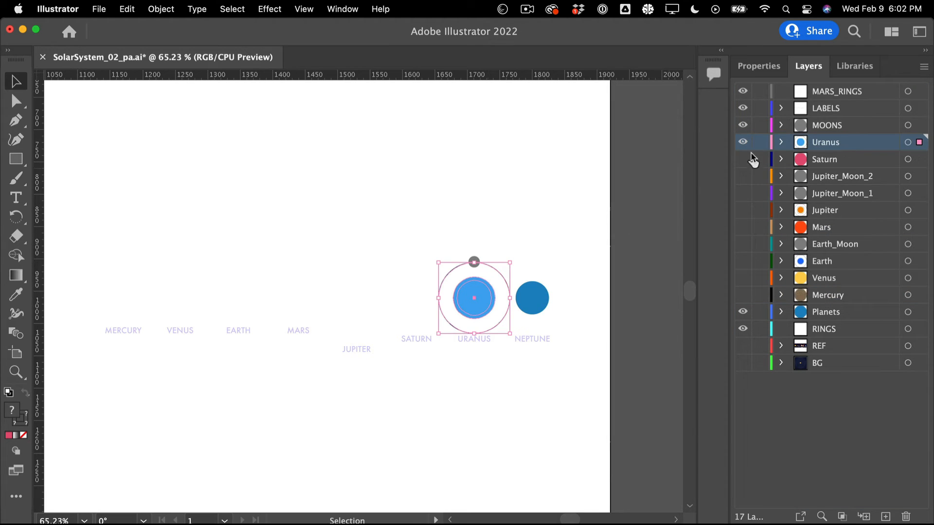
pyautogui.click(743, 142)
# Step: With Uranus's grey moon selected, create a new layer and place it between MOONS and Uranus
pyautogui.moveTo(445, 202); pyautogui.dragTo(492, 268)
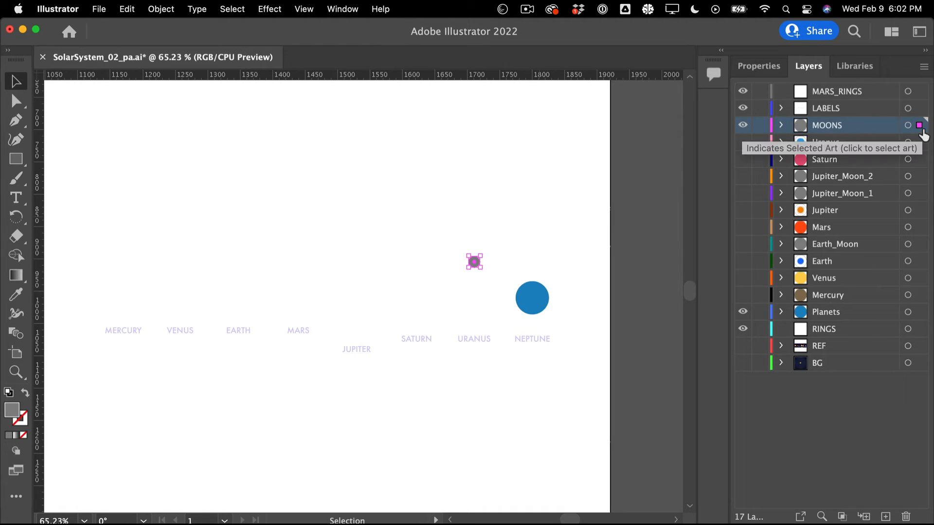
pyautogui.click(885, 515)
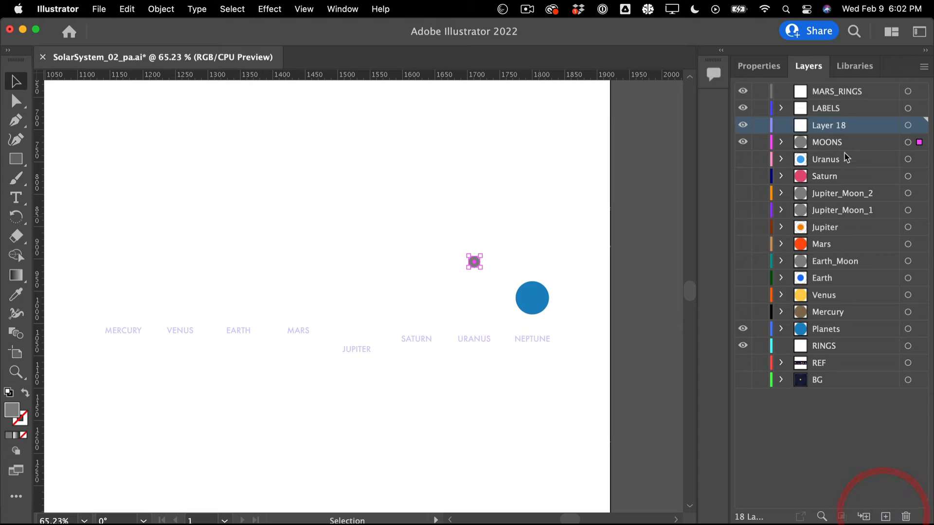
pyautogui.moveTo(846, 127)
pyautogui.mouseDown()
pyautogui.moveTo(845, 148)
pyautogui.moveTo(839, 143)
pyautogui.mouseUp()
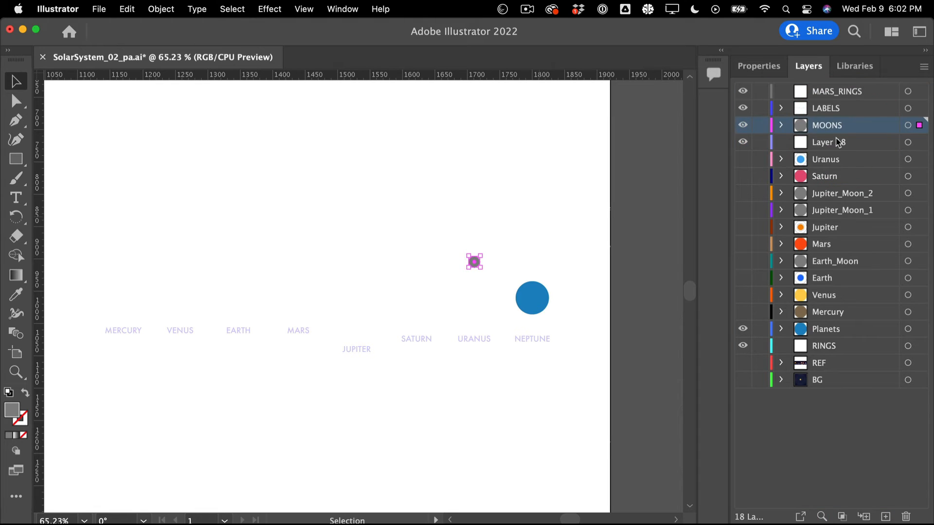
# Step: Rename the new layer as Uranus_Moon, move the selected grey moon from MOONS onto it and hide it
pyautogui.doubleClick(839, 144)
pyautogui.write('U')
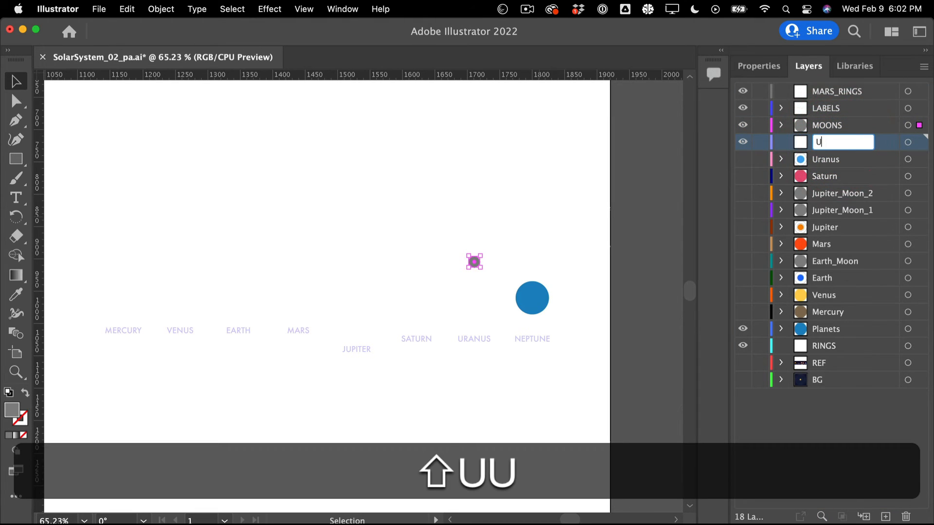
pyautogui.write('ran')
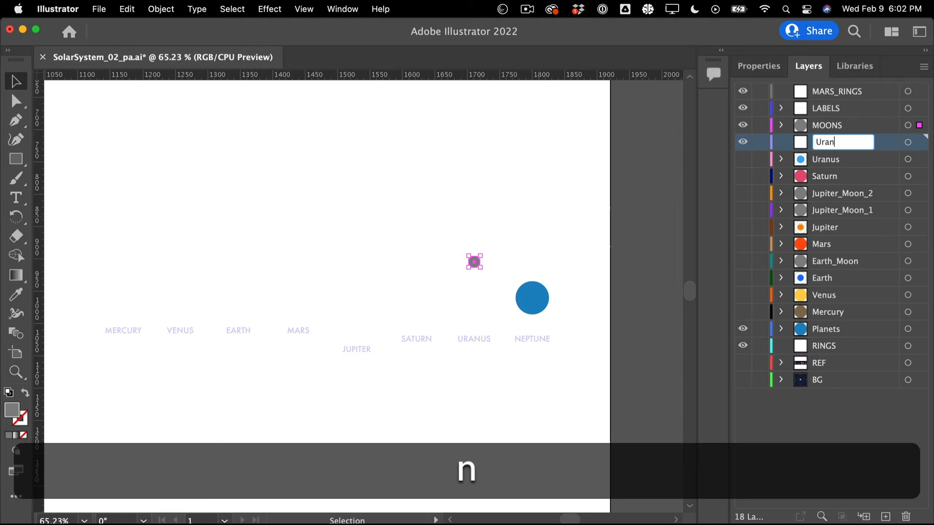
pyautogui.write('us_Moon')
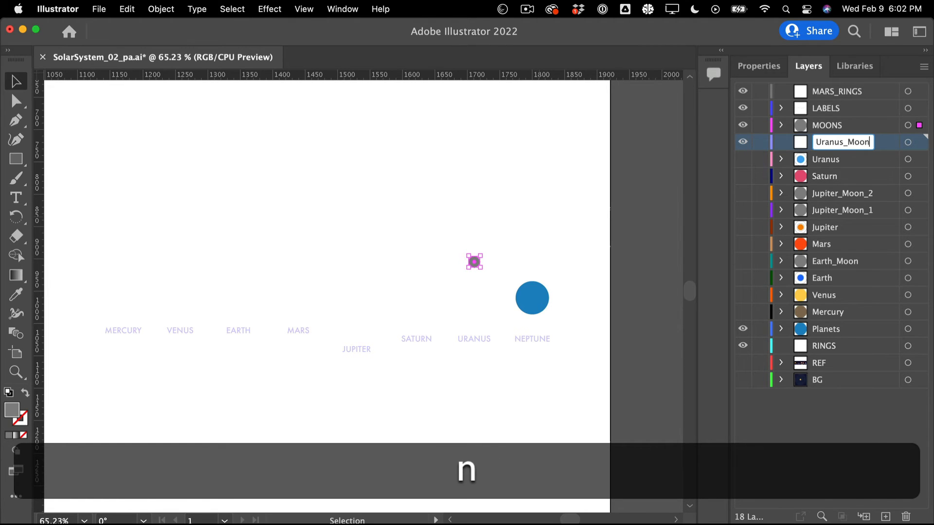
pyautogui.press('Return')
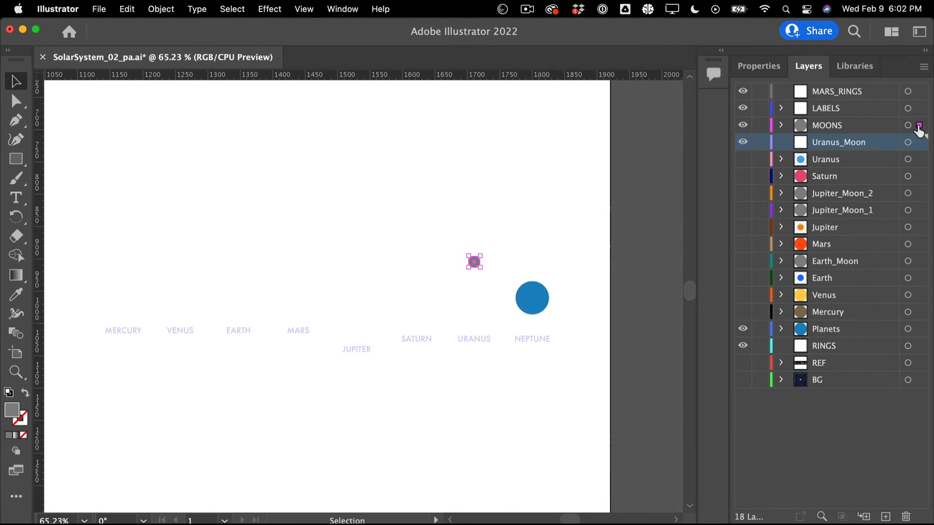
pyautogui.moveTo(919, 143); pyautogui.dragTo(918, 143)
pyautogui.click(743, 142)
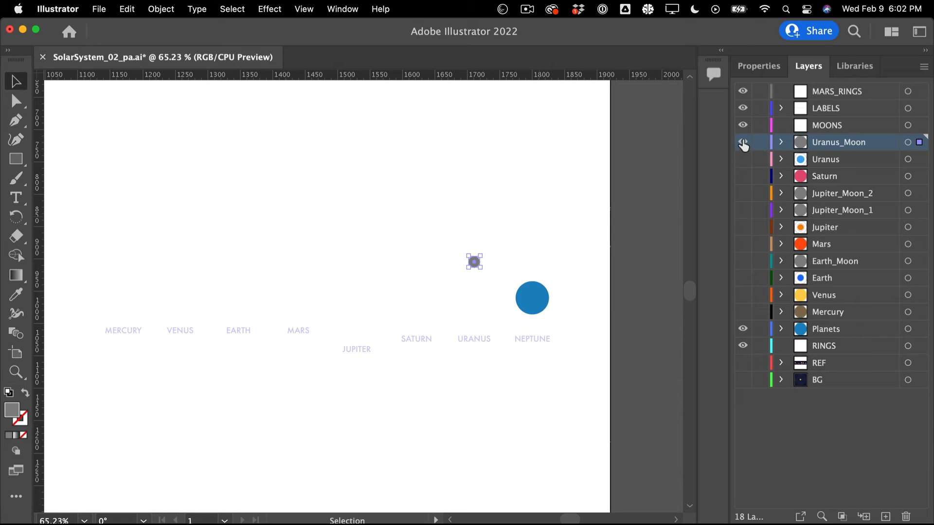
# Step: Rename the Planets layer holding the dark blue planet as Neptune, and toggle its visibility to check it
pyautogui.click(542, 298)
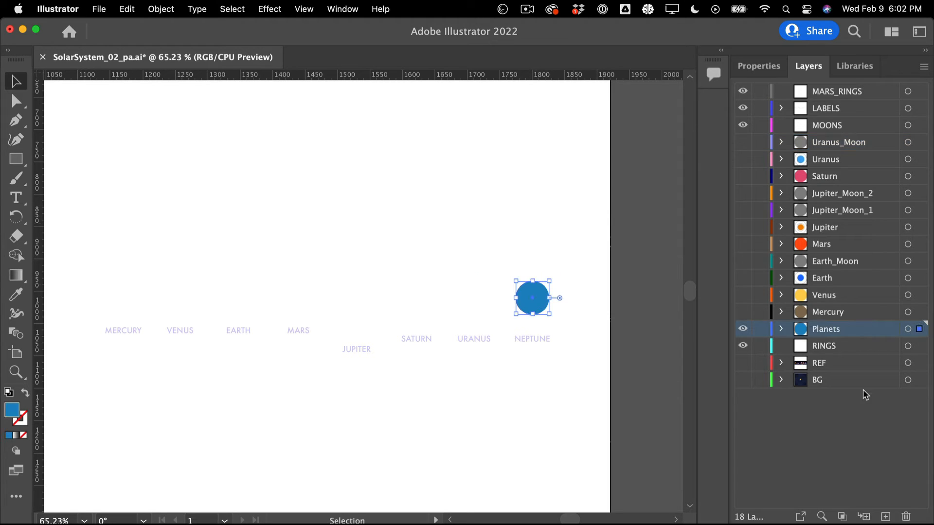
pyautogui.click(743, 329)
pyautogui.click(742, 329)
pyautogui.doubleClick(838, 330)
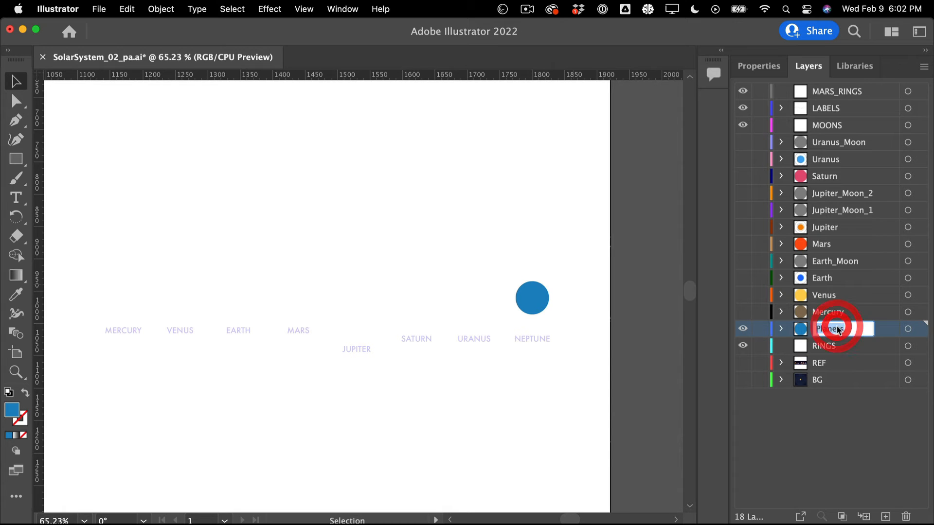
pyautogui.write('Ne')
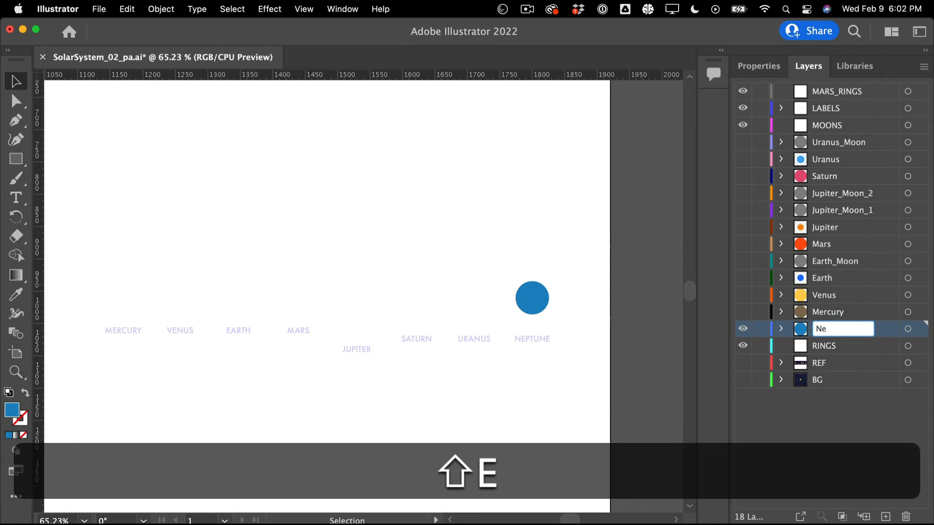
pyautogui.write('ptune')
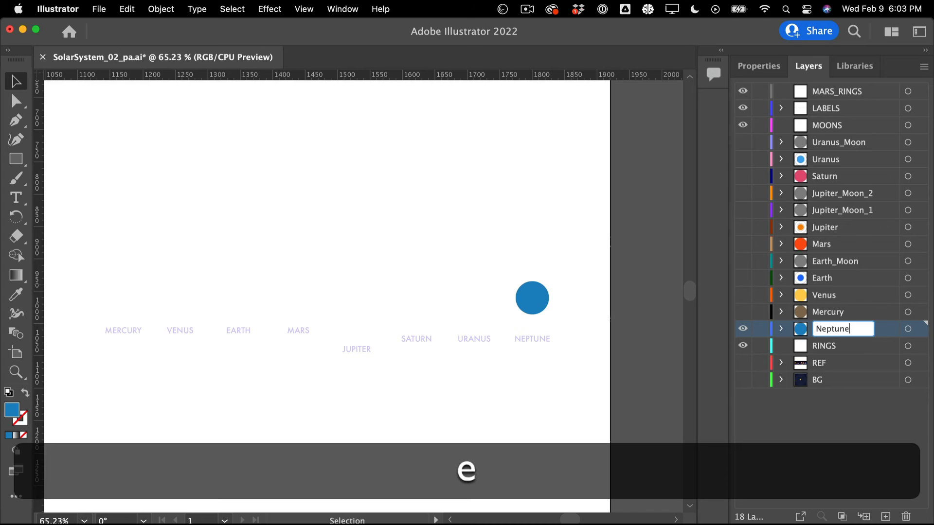
pyautogui.press('Return')
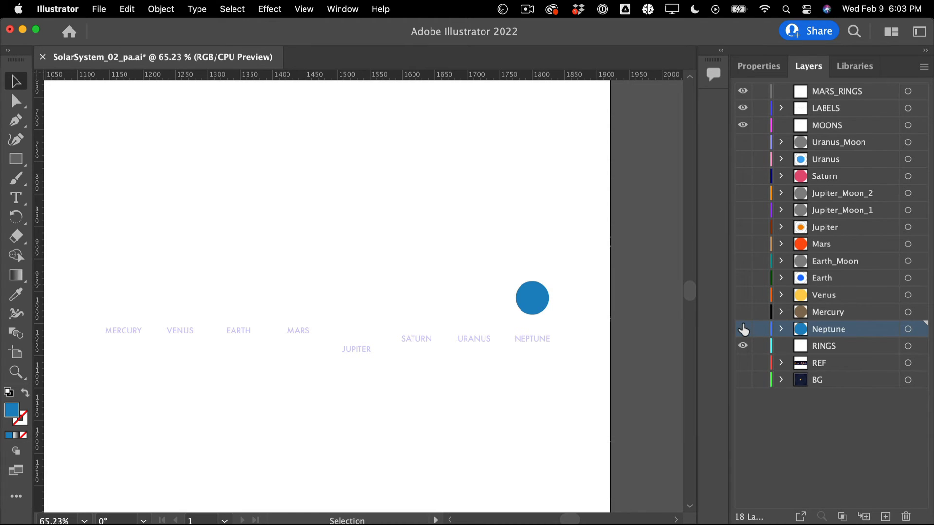
pyautogui.click(743, 329)
pyautogui.click(743, 329)
pyautogui.click(742, 328)
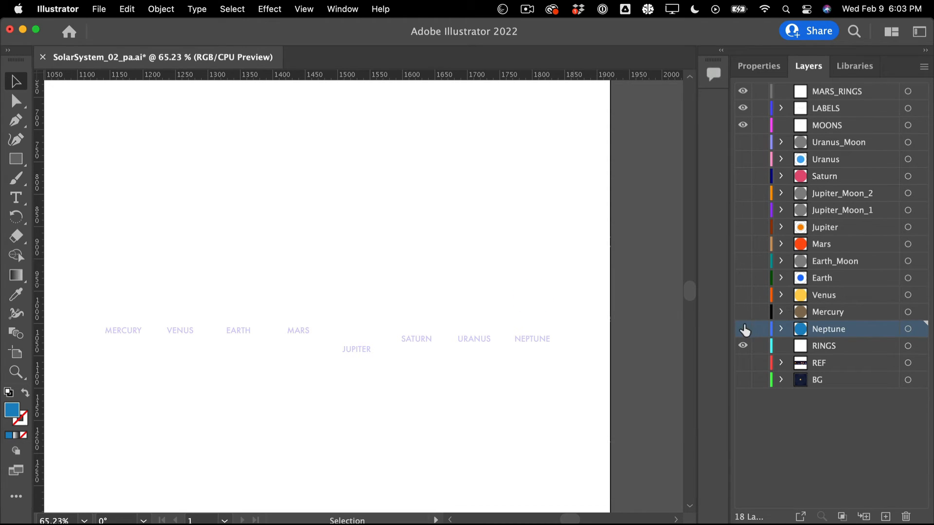
pyautogui.click(743, 329)
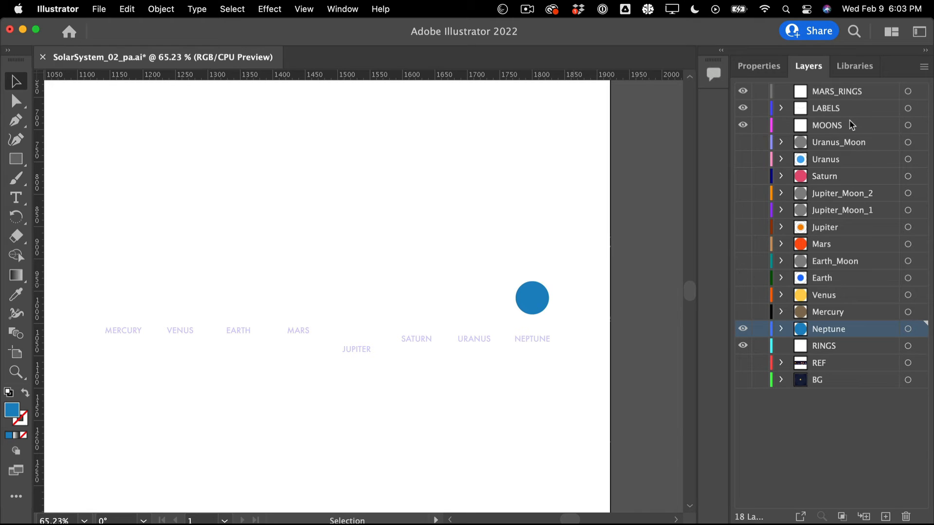
# Step: Delete the empty MARS_RINGS and MOONS layers, and hide the Neptune layer
pyautogui.click(851, 95)
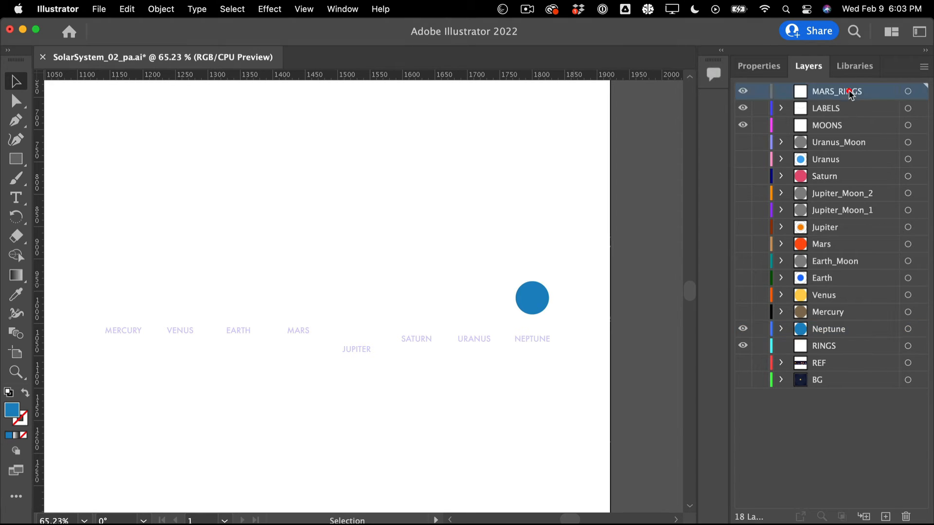
pyautogui.click(905, 516)
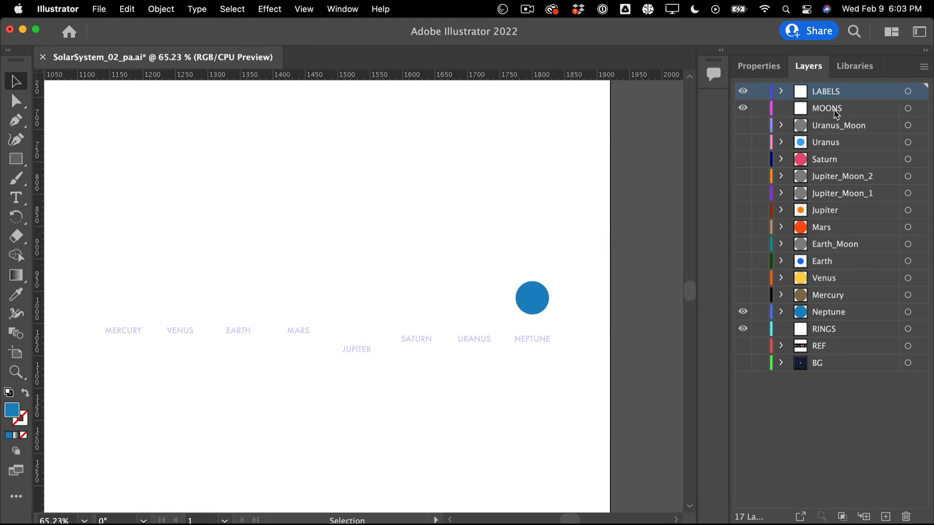
pyautogui.click(836, 109)
pyautogui.click(906, 516)
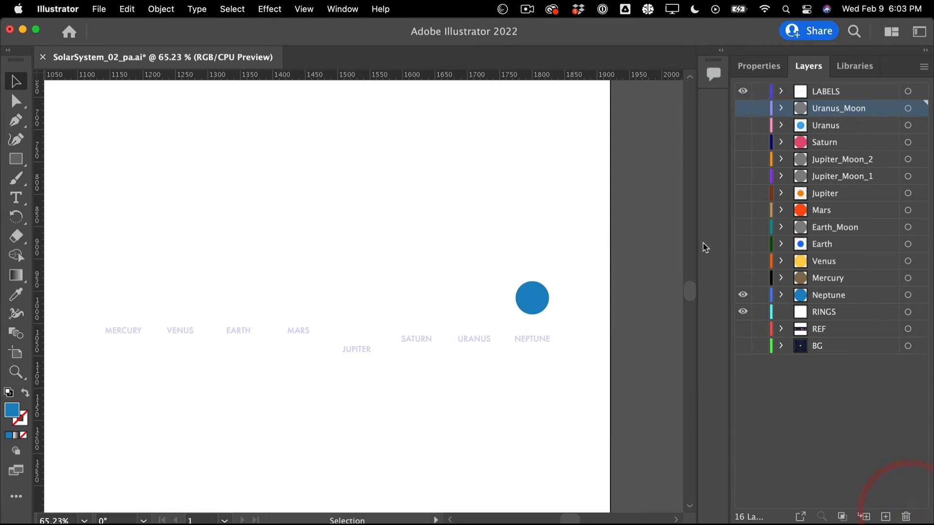
pyautogui.click(532, 306)
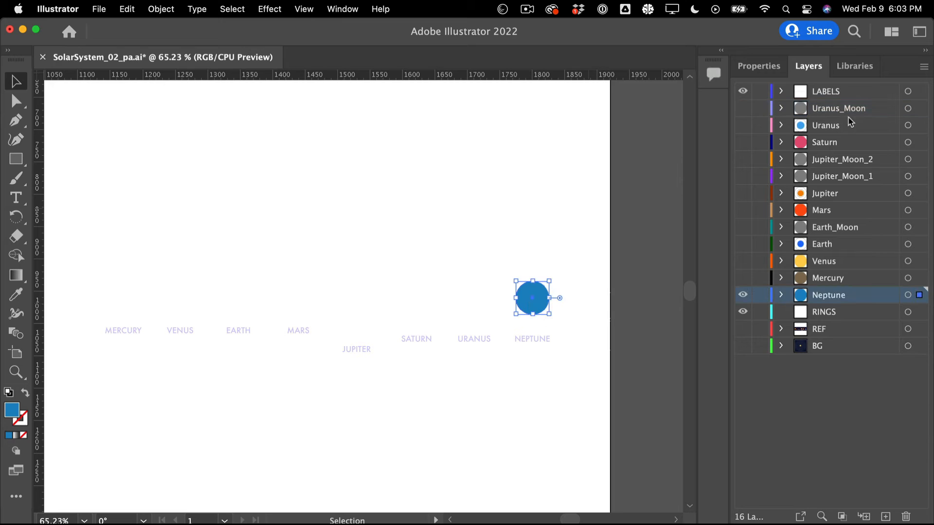
pyautogui.click(743, 295)
# Step: Create a new layer above LABELS and try to move the MERCURY label onto it
pyautogui.hscroll(-3, 494, 401)
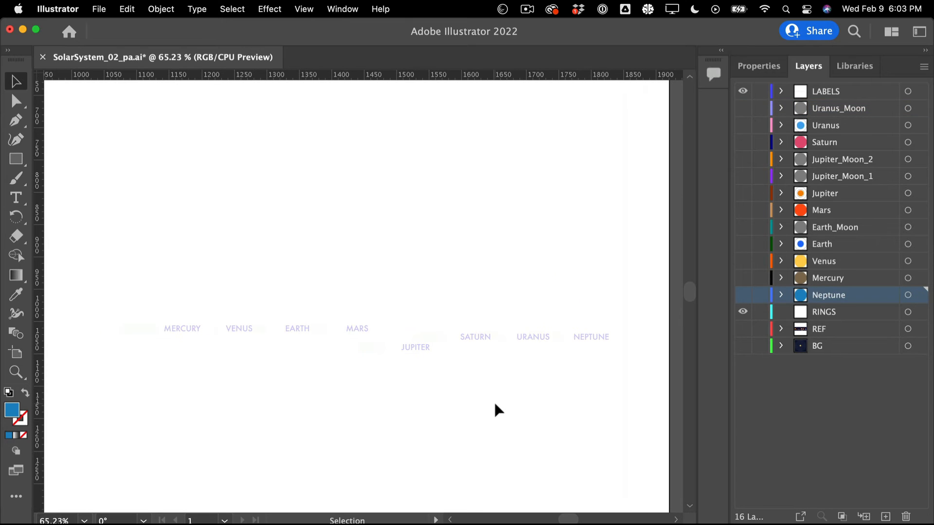
pyautogui.click(191, 327)
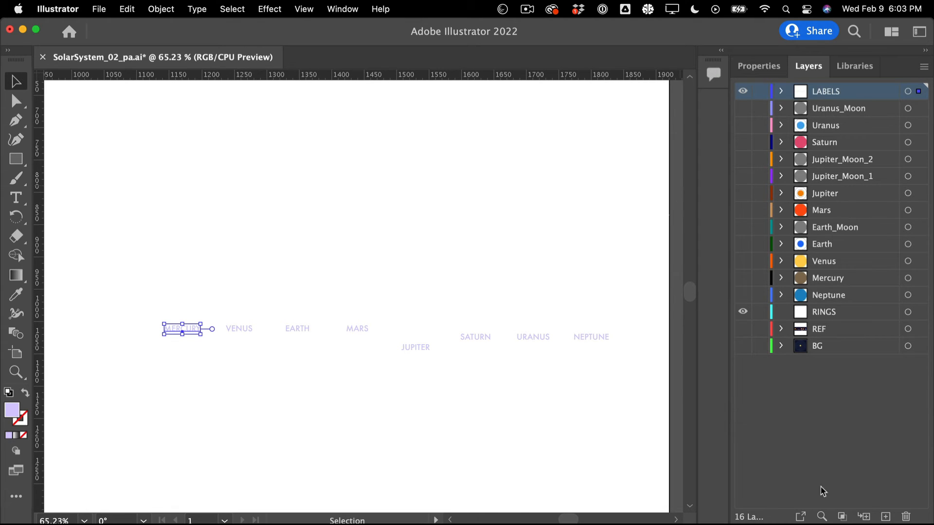
pyautogui.click(885, 516)
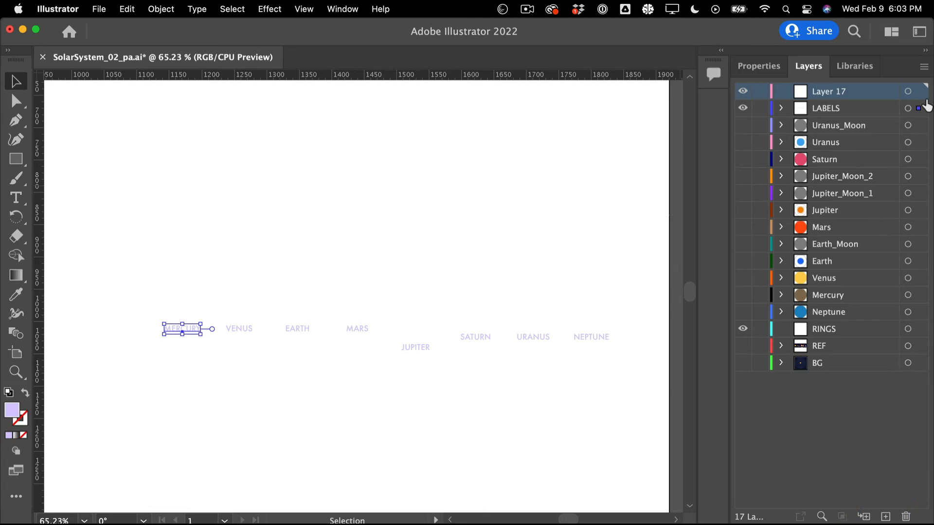
pyautogui.moveTo(918, 108); pyautogui.dragTo(920, 92)
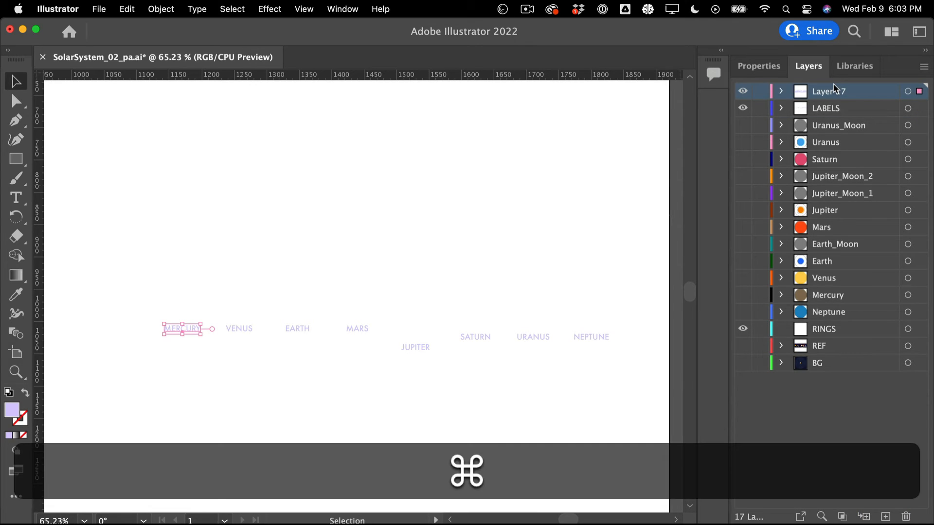
pyautogui.press('super+z')
pyautogui.click(258, 281)
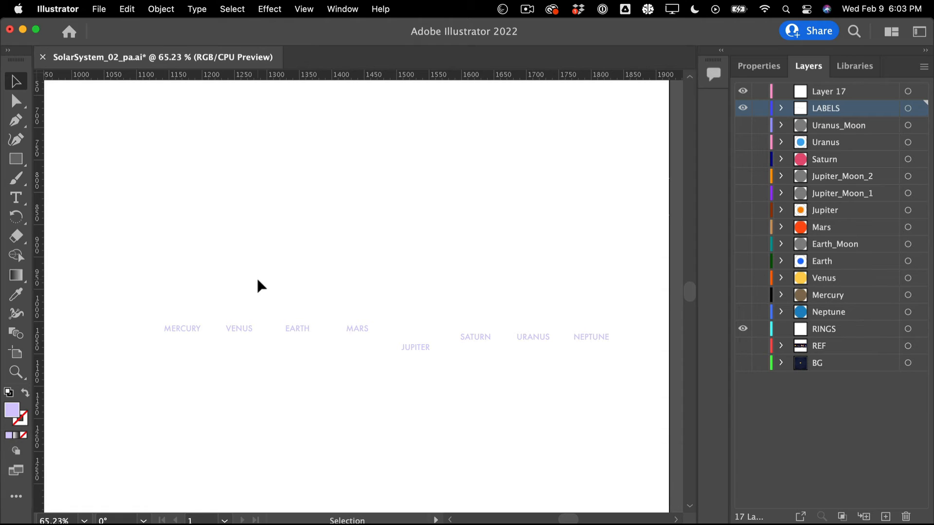
pyautogui.click(781, 108)
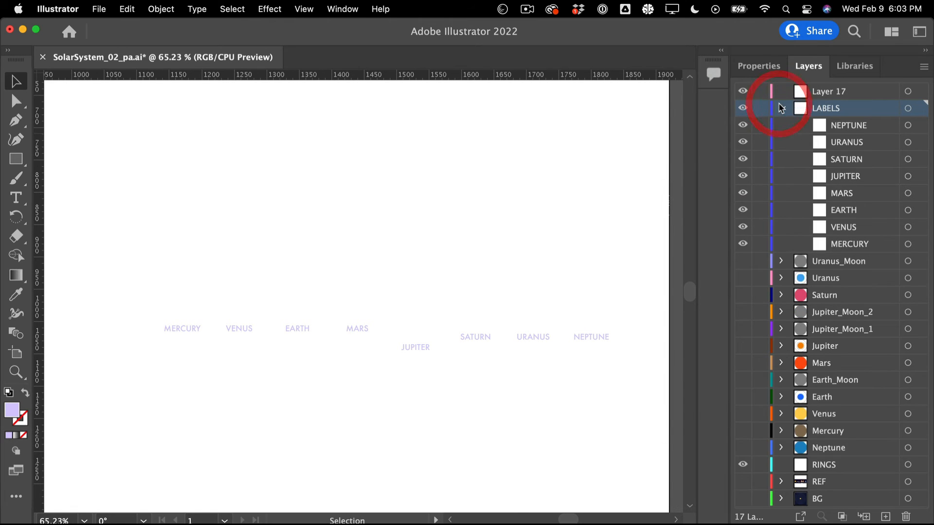
pyautogui.click(862, 108)
pyautogui.click(924, 66)
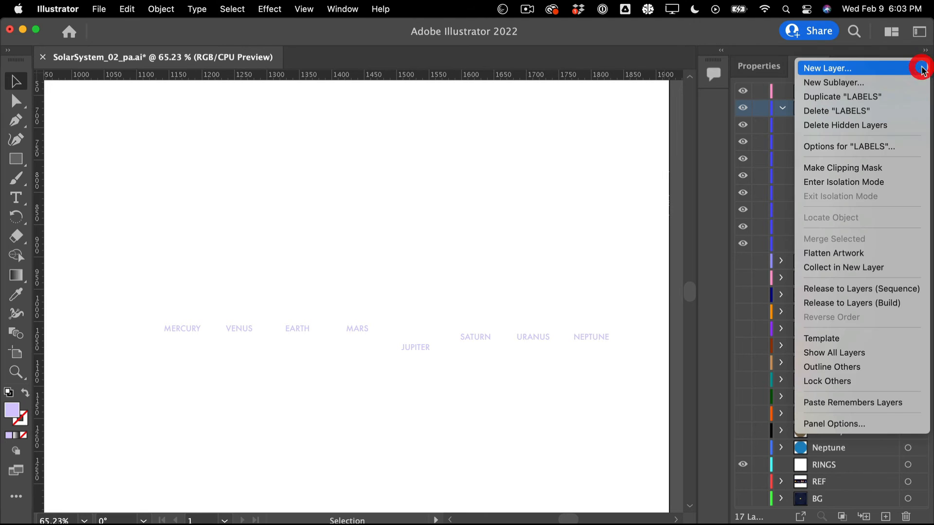
pyautogui.click(875, 303)
pyautogui.press('super+z')
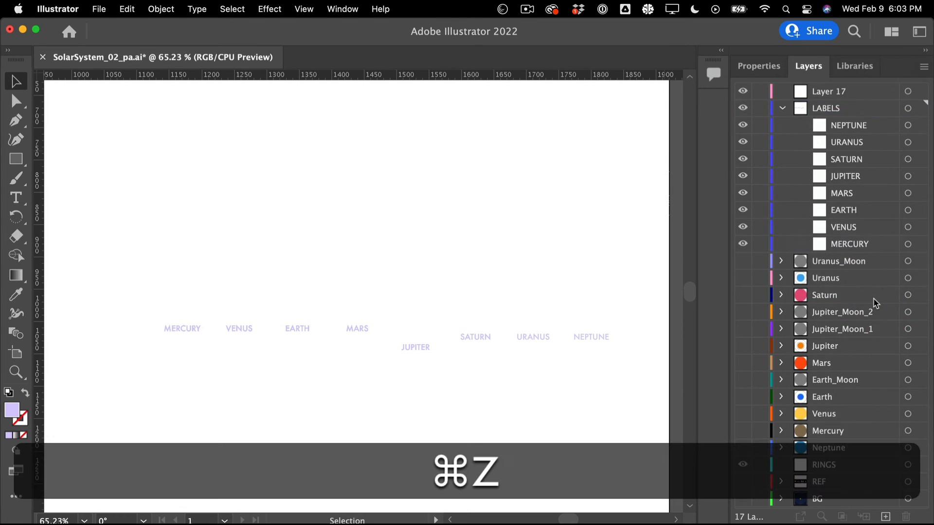
# Step: Split the LABELS layer into one layer per planet label with Release to Layers (Sequence)
pyautogui.click(870, 105)
pyautogui.click(924, 67)
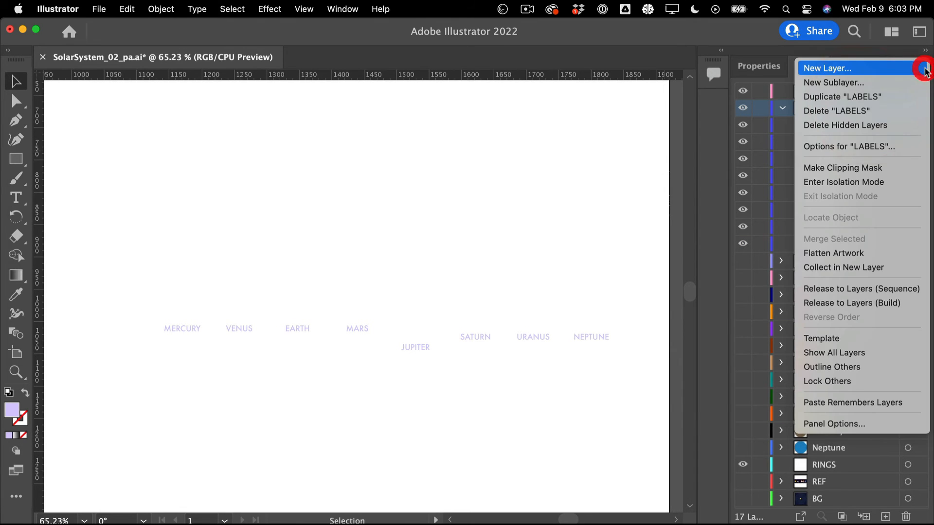
pyautogui.click(892, 288)
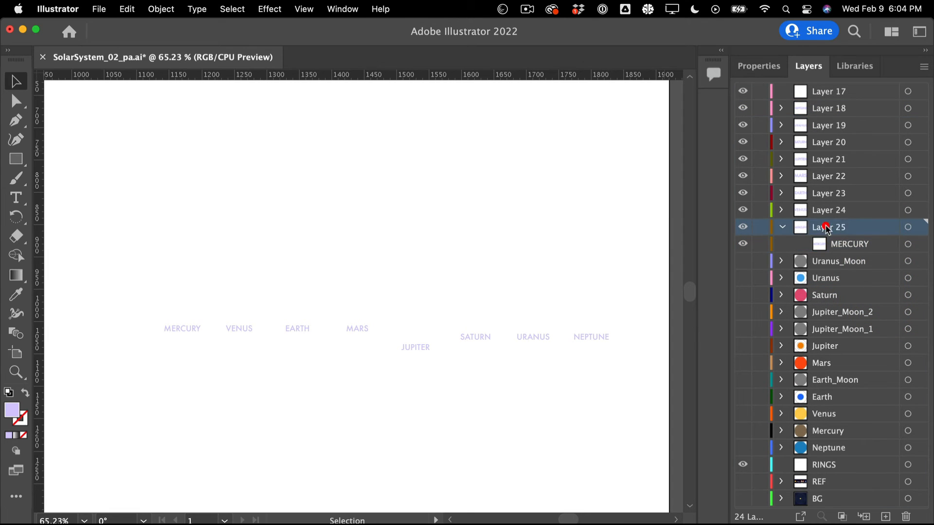
pyautogui.click(826, 227)
pyautogui.click(783, 227)
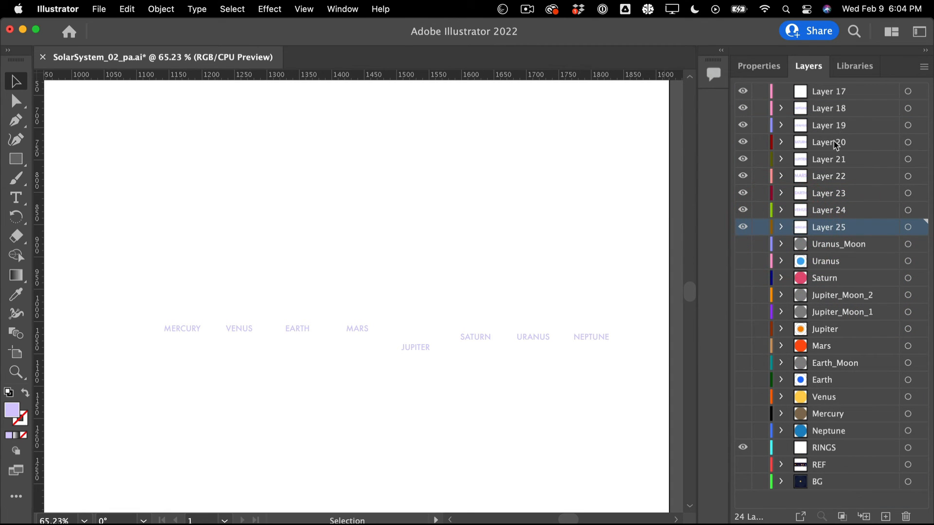
# Step: Rename Layer 25, which holds the MERCURY label, as Mercury
pyautogui.click(782, 227)
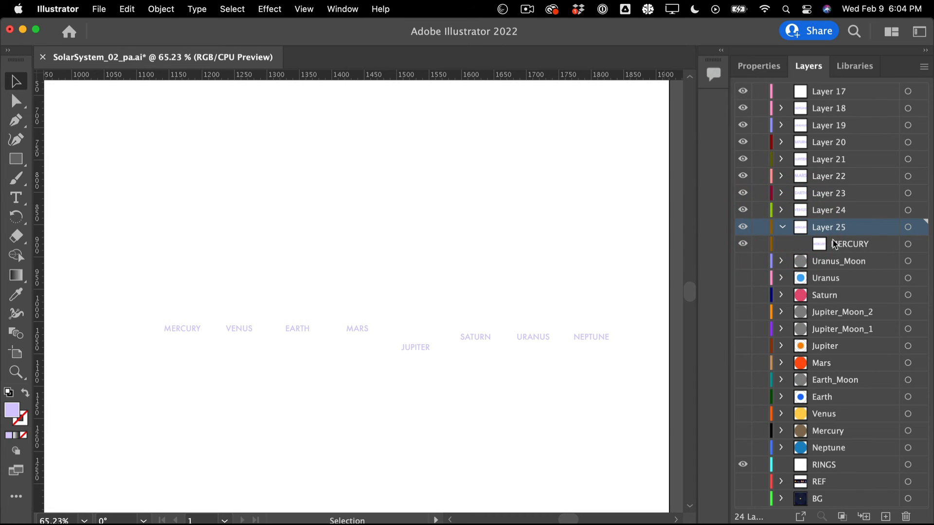
pyautogui.click(845, 245)
pyautogui.press('super+c')
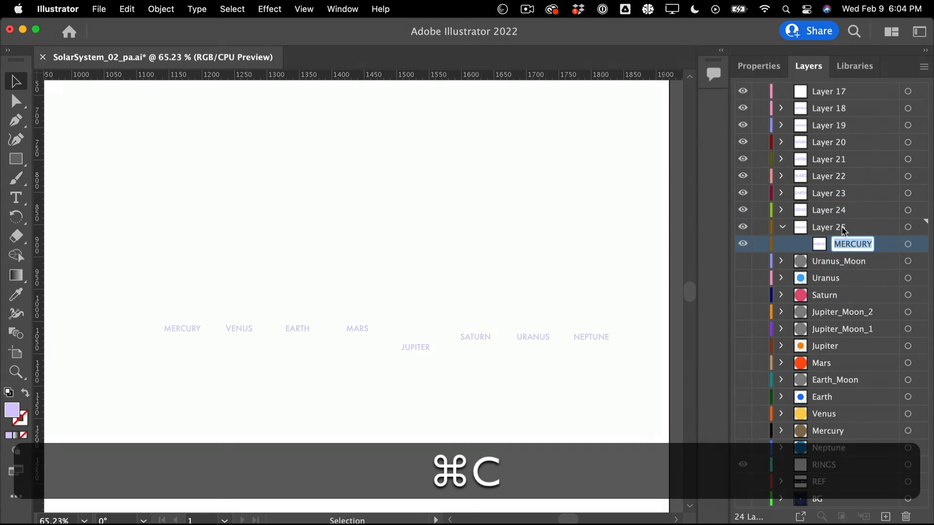
pyautogui.click(842, 227)
pyautogui.doubleClick(841, 227)
pyautogui.press('super+v')
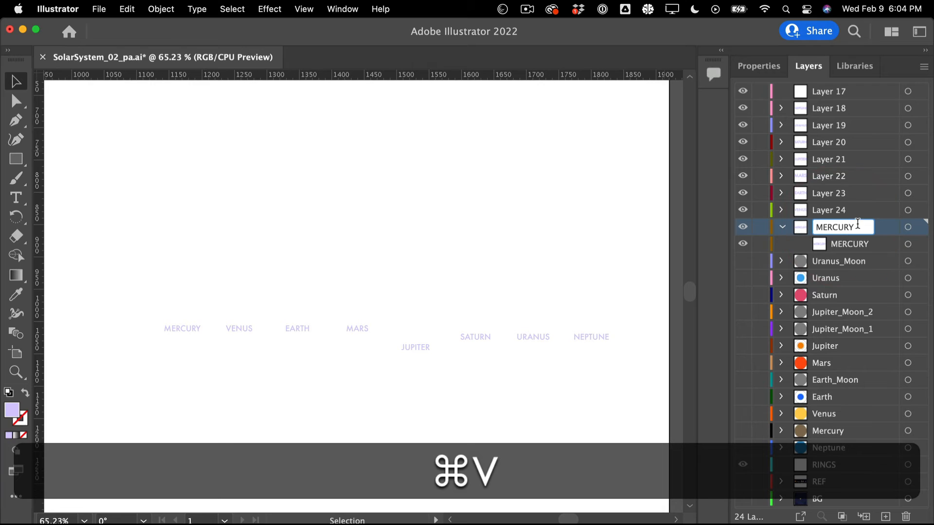
pyautogui.moveTo(857, 224); pyautogui.dragTo(824, 222)
pyautogui.write('Merci')
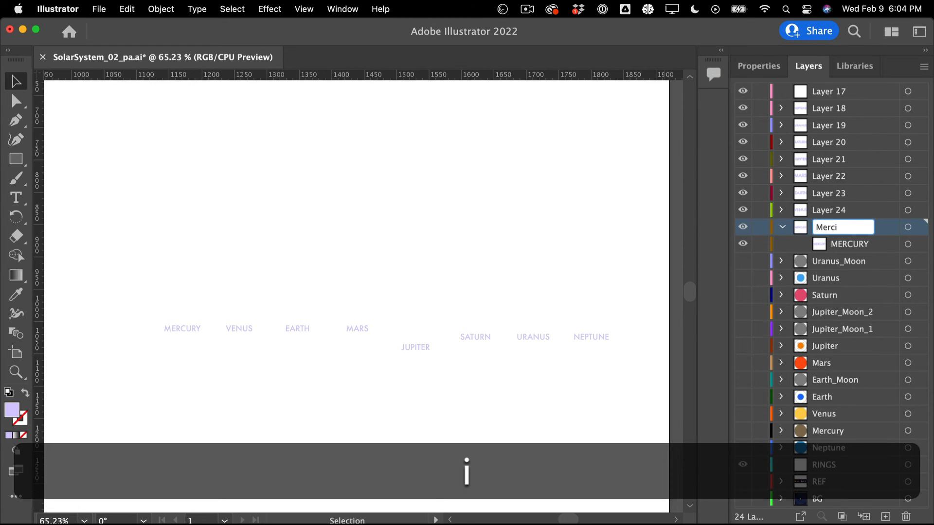
pyautogui.press('BackSpace')
pyautogui.write('ury')
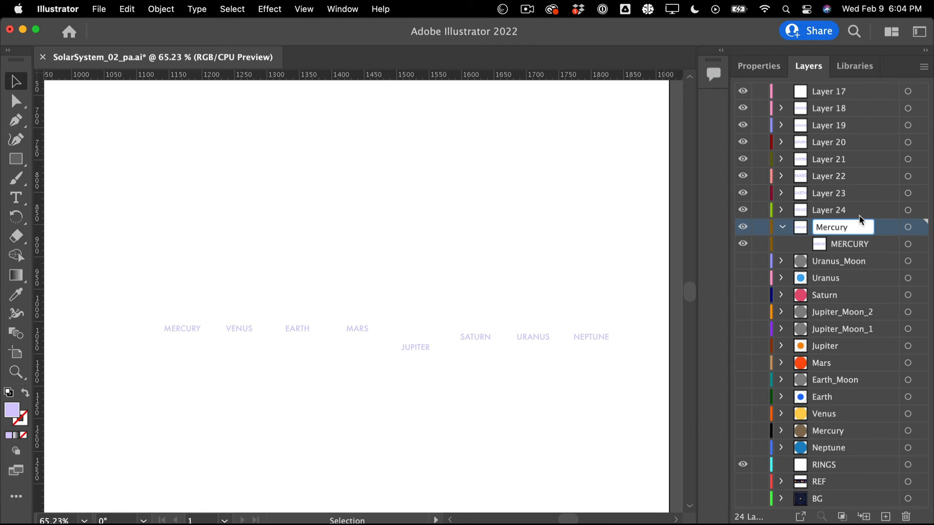
pyautogui.click(859, 215)
# Step: Expand Layer 24, which holds the VENUS label, and rename it as Venus
pyautogui.click(782, 210)
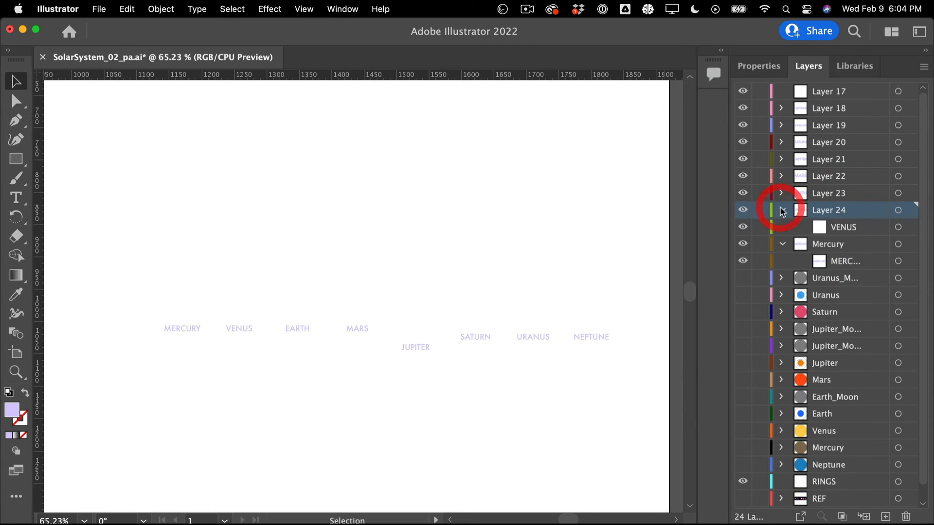
pyautogui.doubleClick(839, 210)
pyautogui.press('shift')
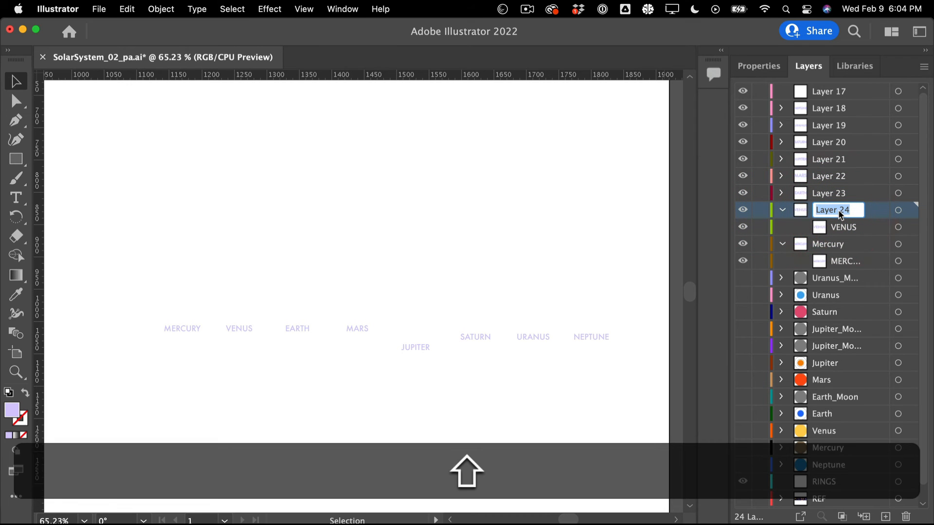
pyautogui.write('Venus')
pyautogui.press('Return')
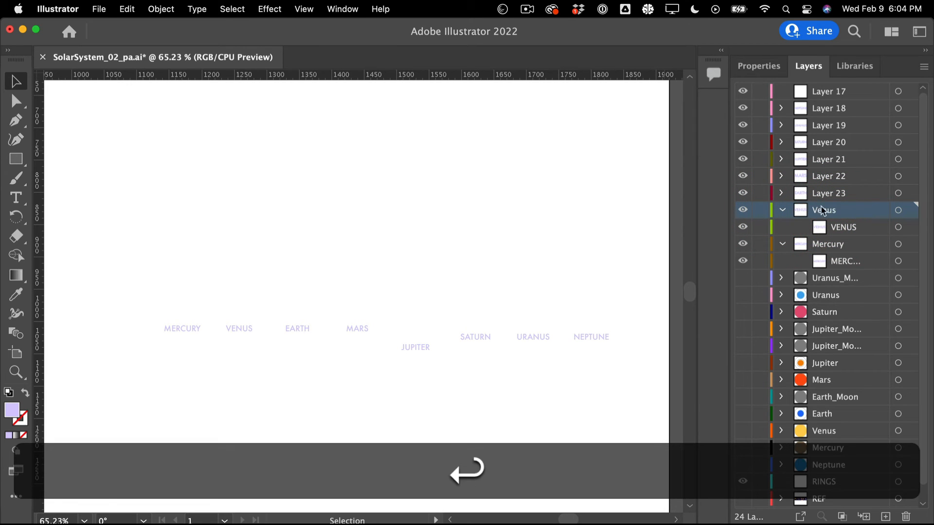
# Step: Expand Layer 23, which holds the EARTH label, and rename it as Earth
pyautogui.click(782, 193)
pyautogui.doubleClick(827, 193)
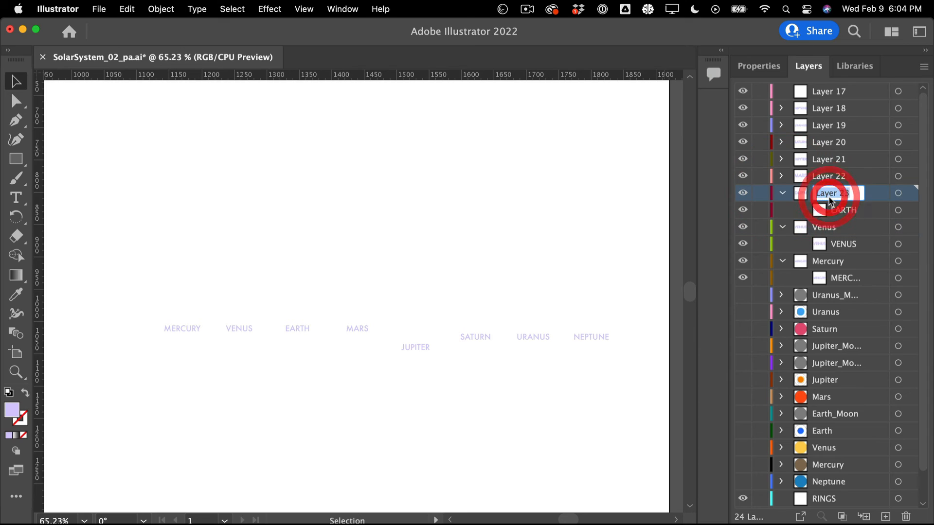
pyautogui.write('Earth')
pyautogui.press('Return')
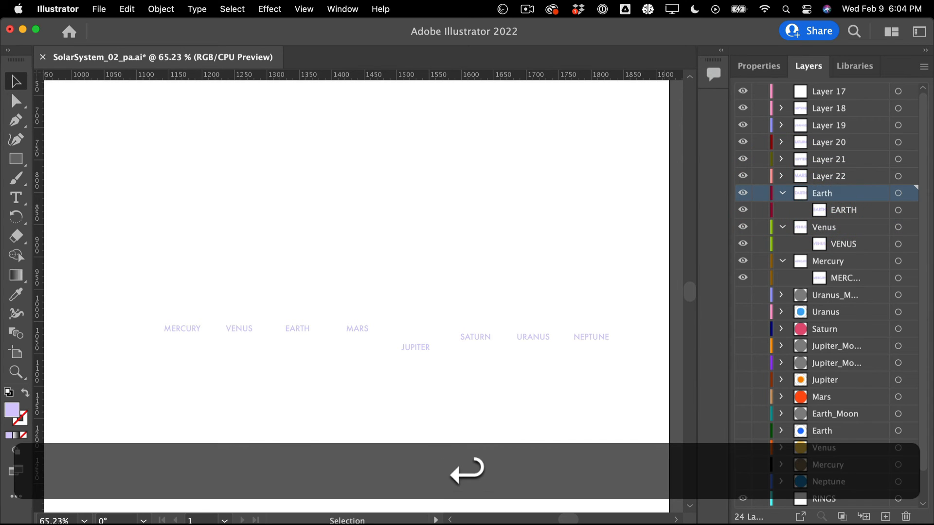
# Step: Expand Layer 22, which holds the MARS label, and rename it as Mars_Label
pyautogui.click(782, 176)
pyautogui.doubleClick(834, 176)
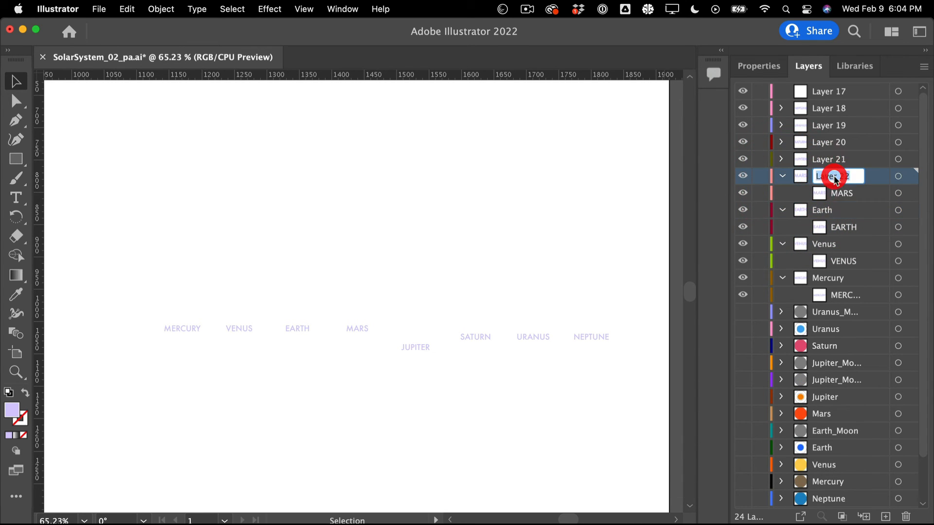
pyautogui.write('Mars')
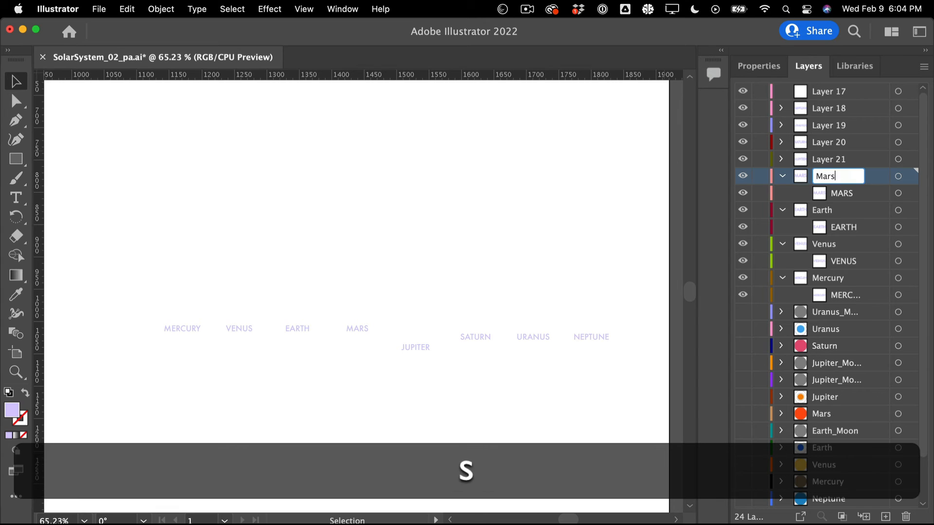
pyautogui.write('_')
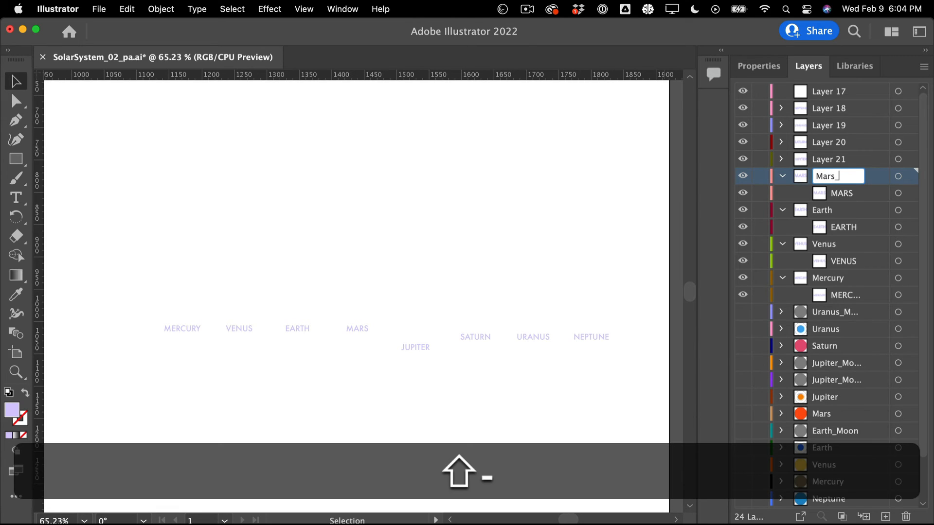
pyautogui.write('Label')
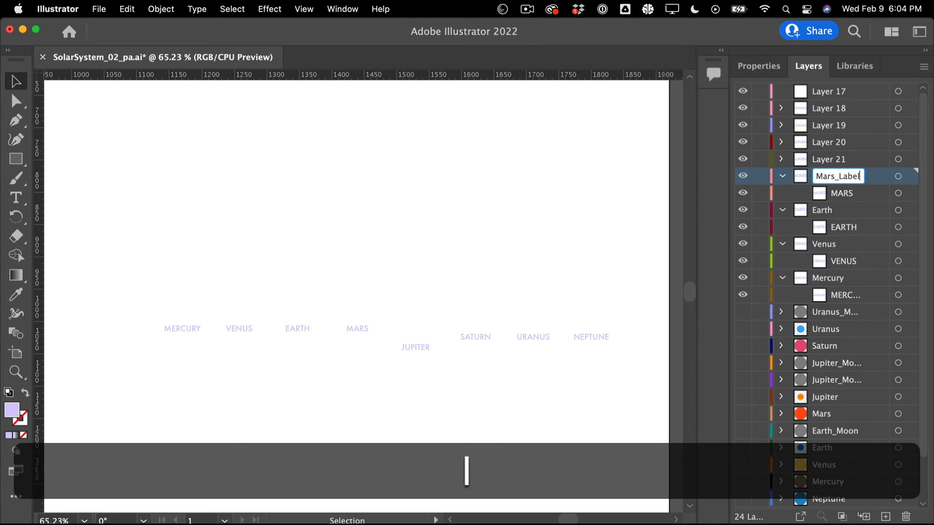
# Step: Rename the Earth layer that holds the EARTH label as Earth_Label
pyautogui.doubleClick(844, 210)
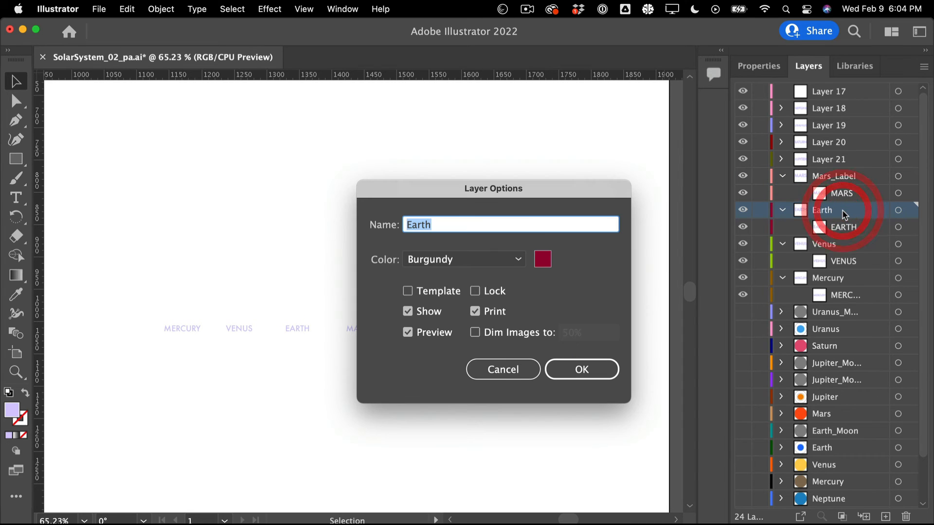
pyautogui.write('_')
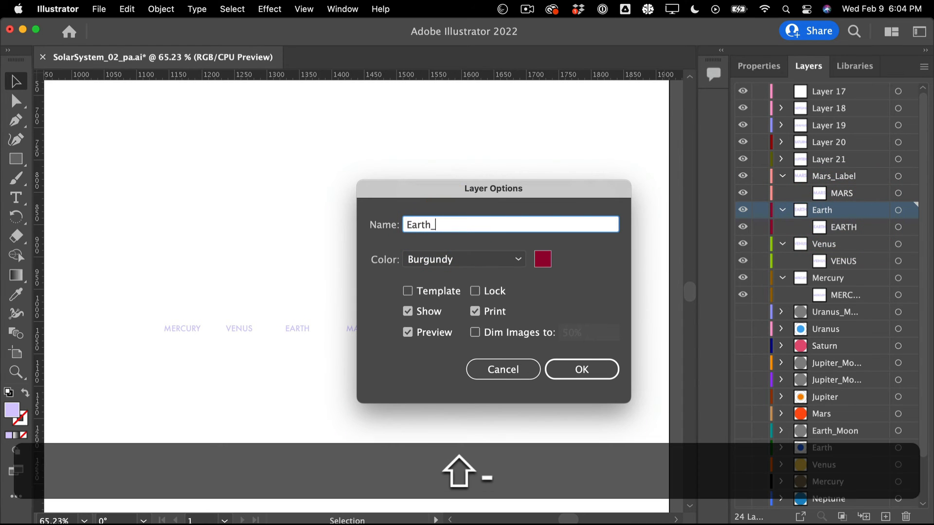
pyautogui.write('Label')
pyautogui.click(583, 371)
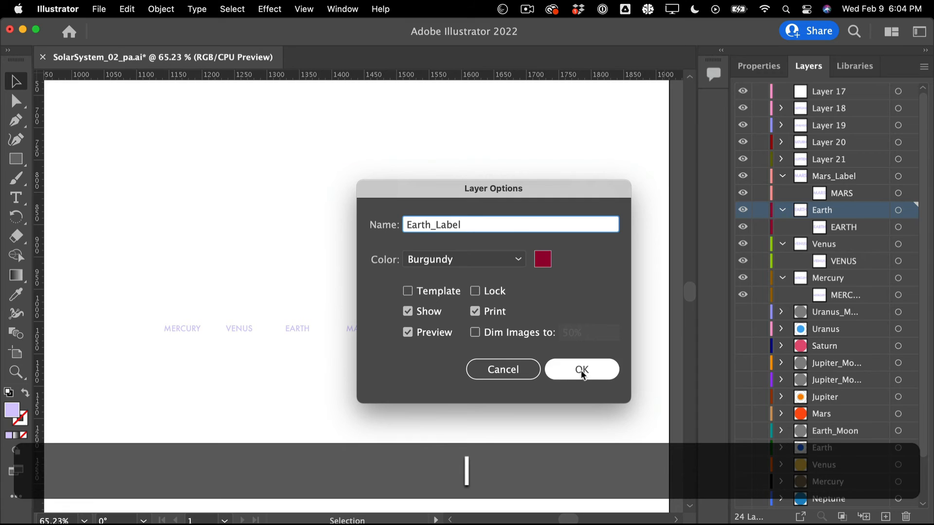
# Step: Rename the Venus layer that holds the VENUS label as Venus_Label
pyautogui.doubleClick(844, 245)
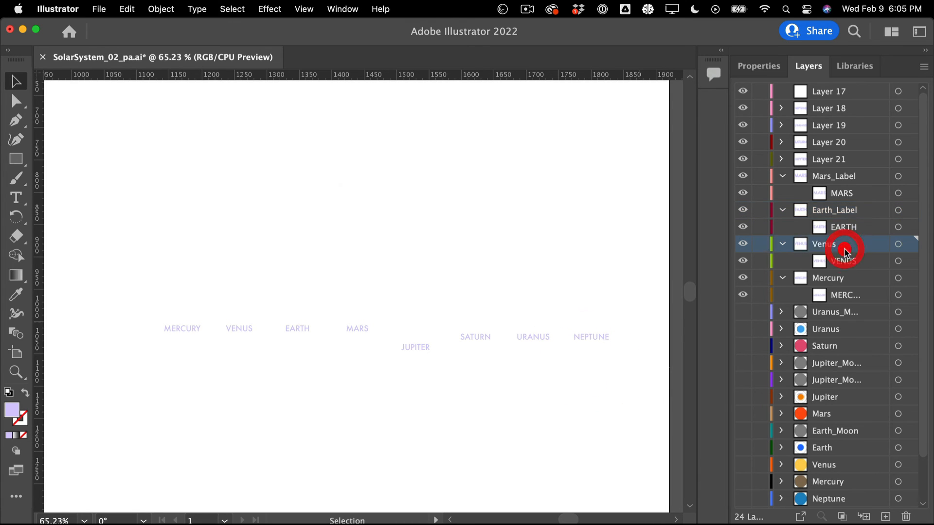
pyautogui.click(499, 226)
pyautogui.write('_')
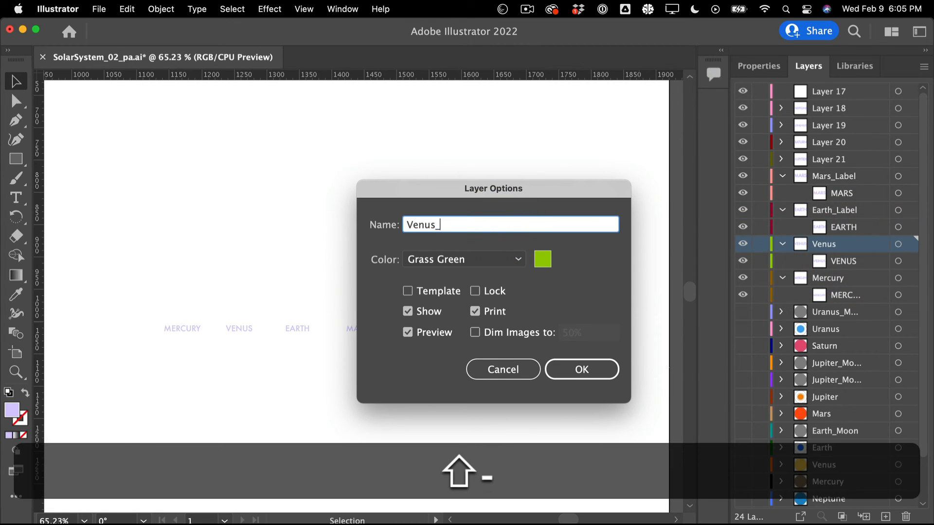
pyautogui.write('Lav')
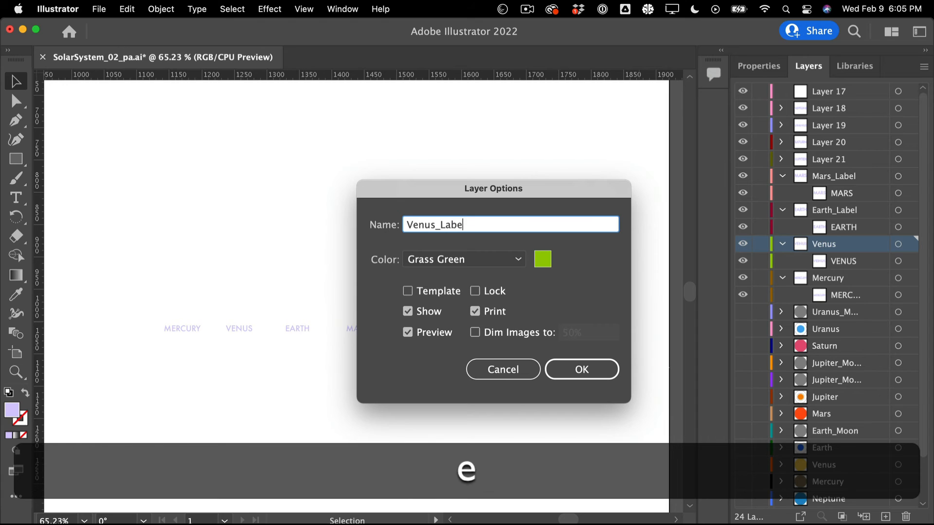
pyautogui.write('el')
pyautogui.click(567, 368)
# Step: Rename the Mercury layer that holds the MERCURY label as Mercury_Label
pyautogui.click(842, 282)
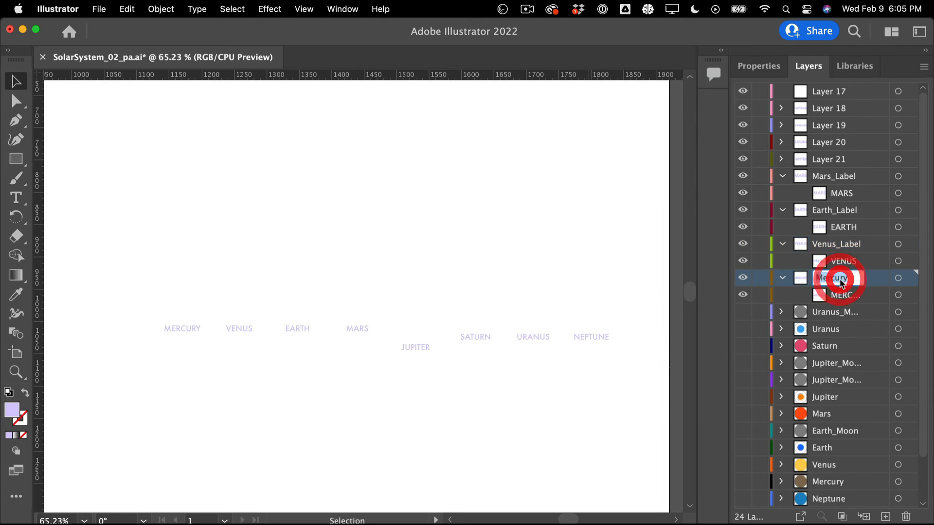
pyautogui.doubleClick(842, 281)
pyautogui.click(856, 278)
pyautogui.write('_Label')
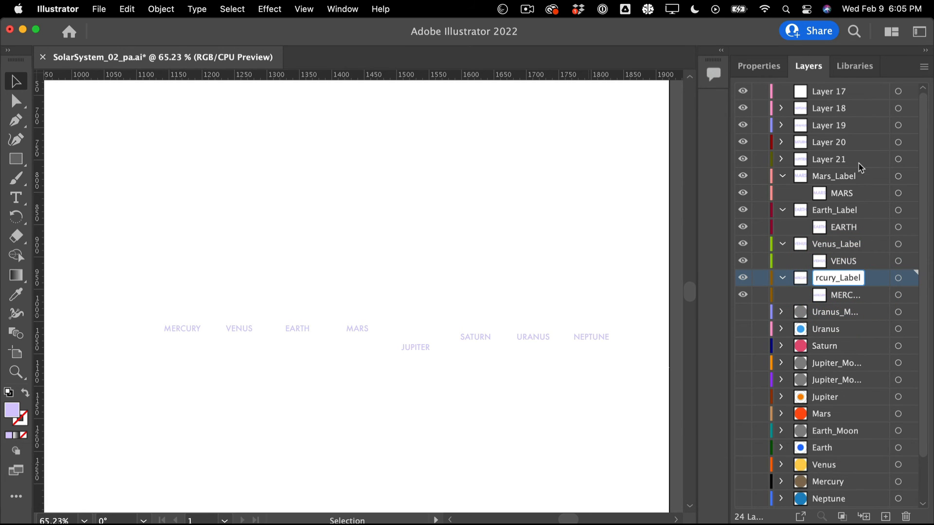
pyautogui.click(857, 159)
# Step: Collapse the Mars_Label, Earth_Label, Venus_Label and Mercury_Label layers
pyautogui.click(783, 176)
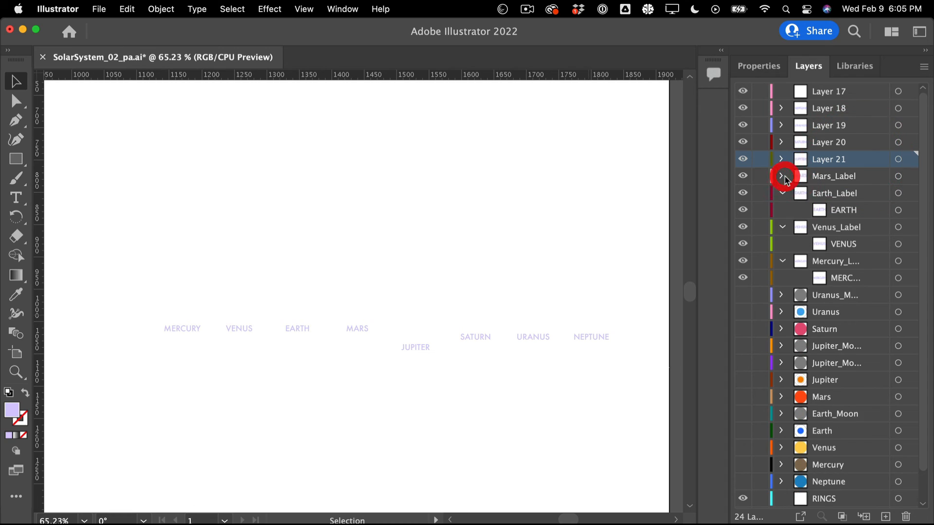
pyautogui.click(782, 193)
pyautogui.click(782, 210)
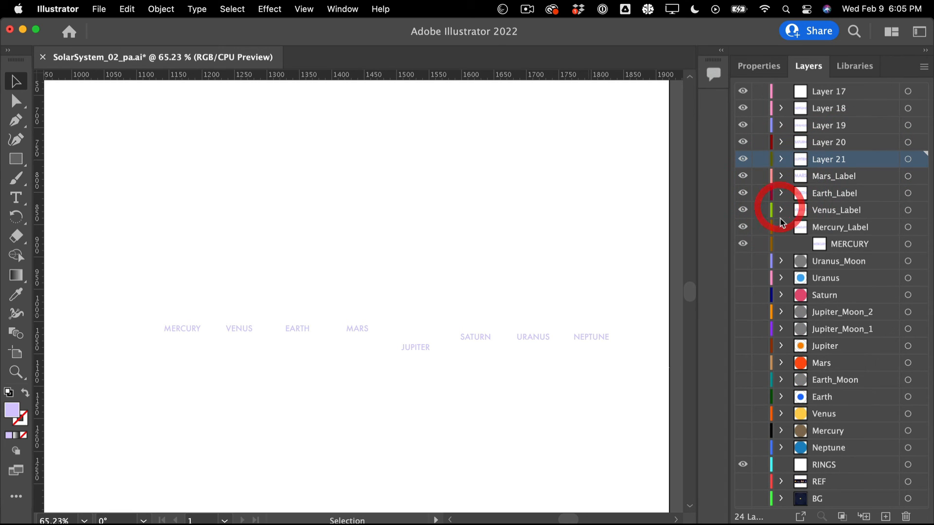
pyautogui.click(782, 228)
# Step: Expand Layer 21, which holds the JUPITER label, rename it as Jupiter_Label and collapse it
pyautogui.click(782, 159)
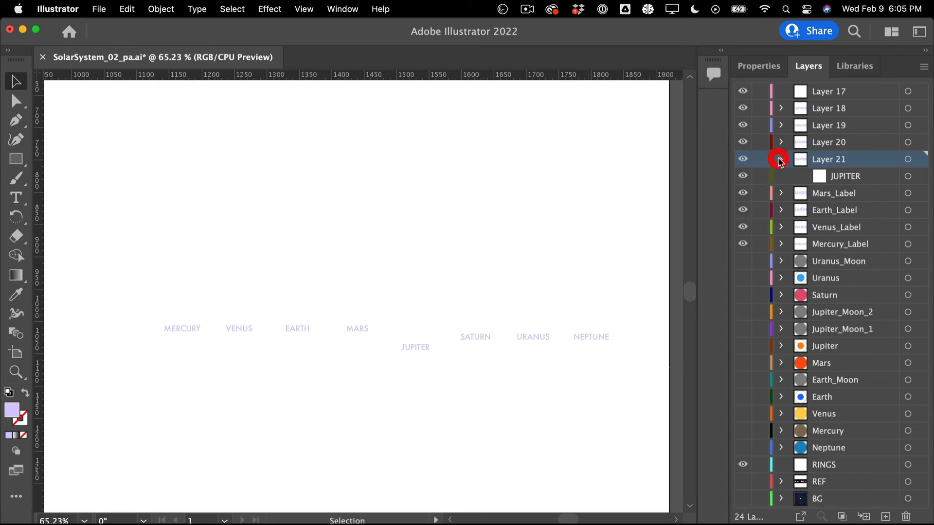
pyautogui.doubleClick(848, 160)
pyautogui.write('Ju')
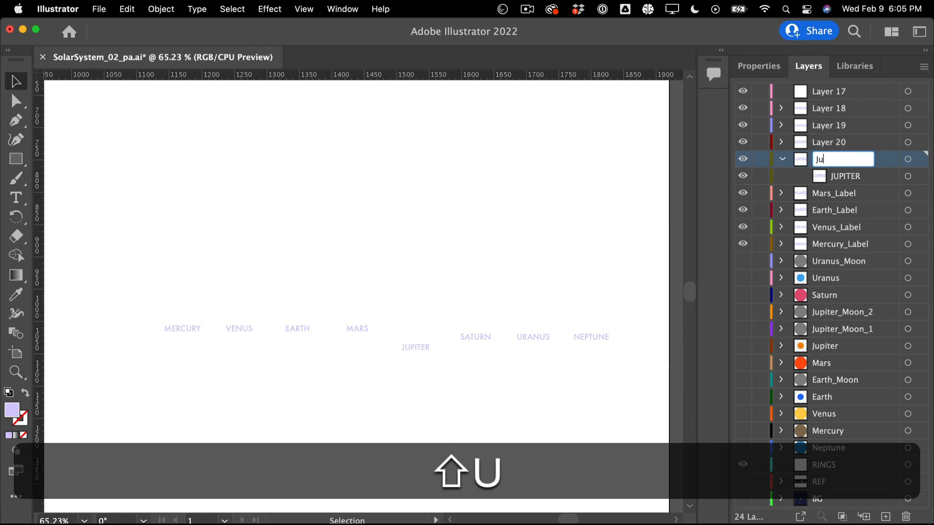
pyautogui.write('piter_Label')
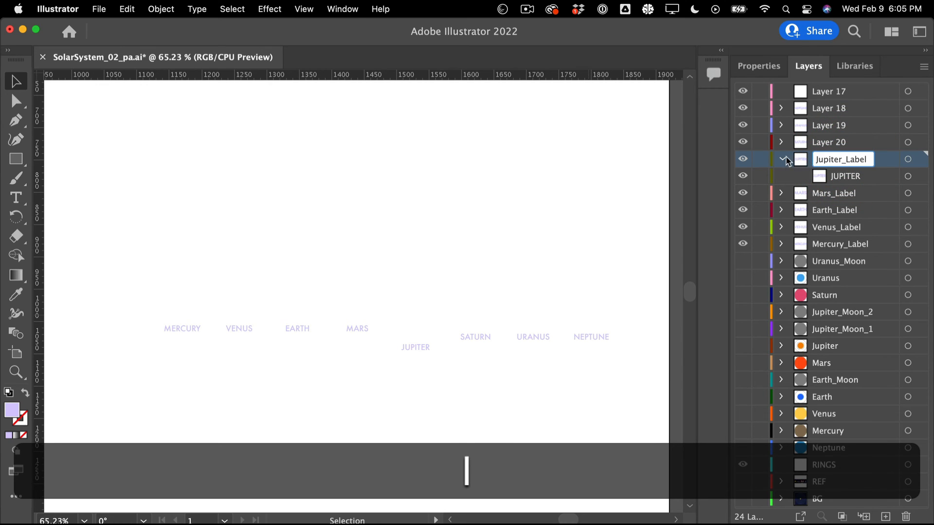
pyautogui.click(782, 159)
pyautogui.click(782, 159)
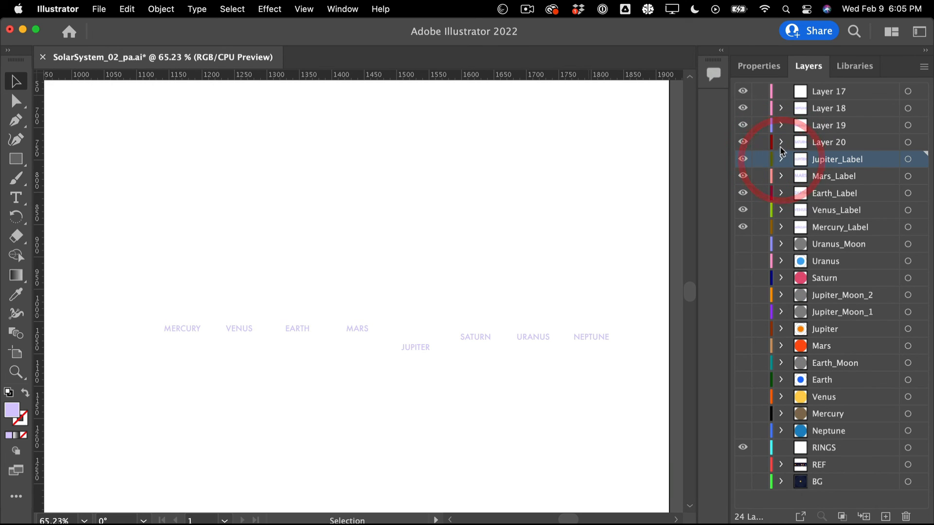
# Step: Expand Layer 20, which holds the SATURN label, rename it as Saturn_Label and collapse it
pyautogui.click(782, 142)
pyautogui.doubleClick(830, 143)
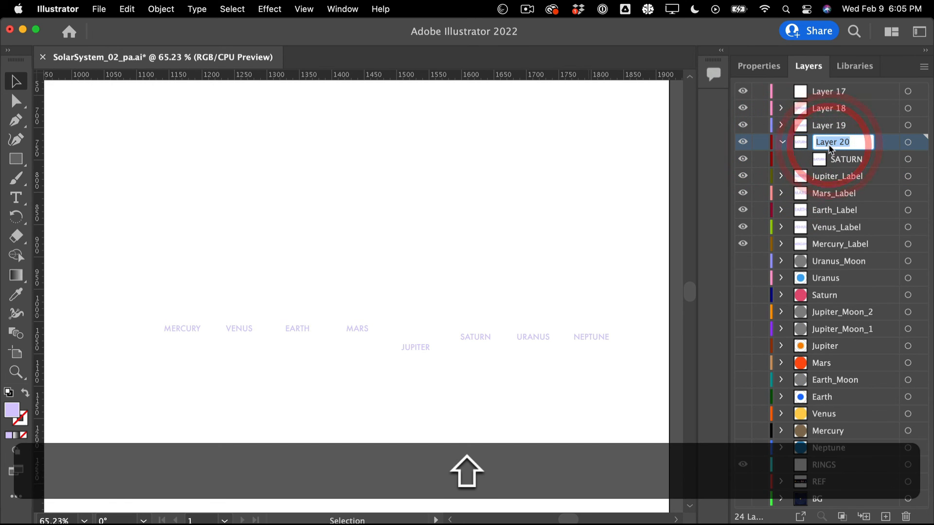
pyautogui.write('Satur')
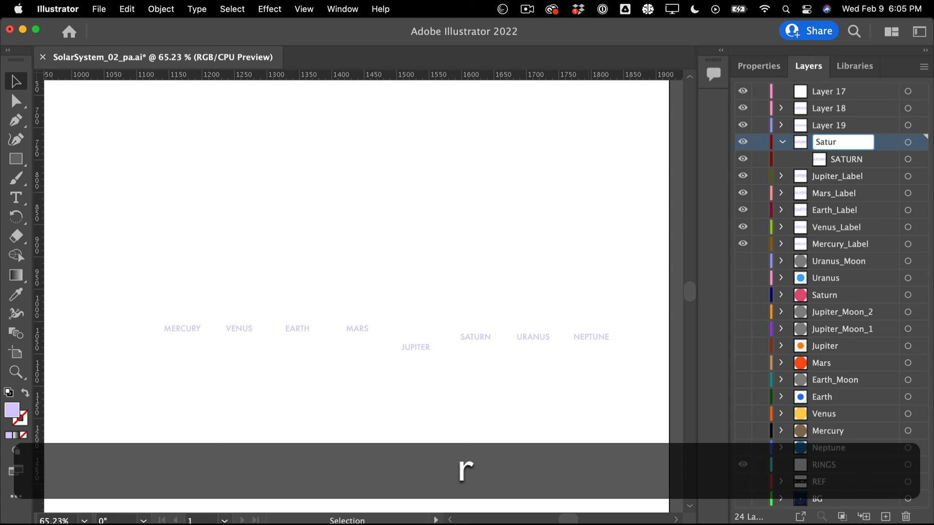
pyautogui.write('n_Label')
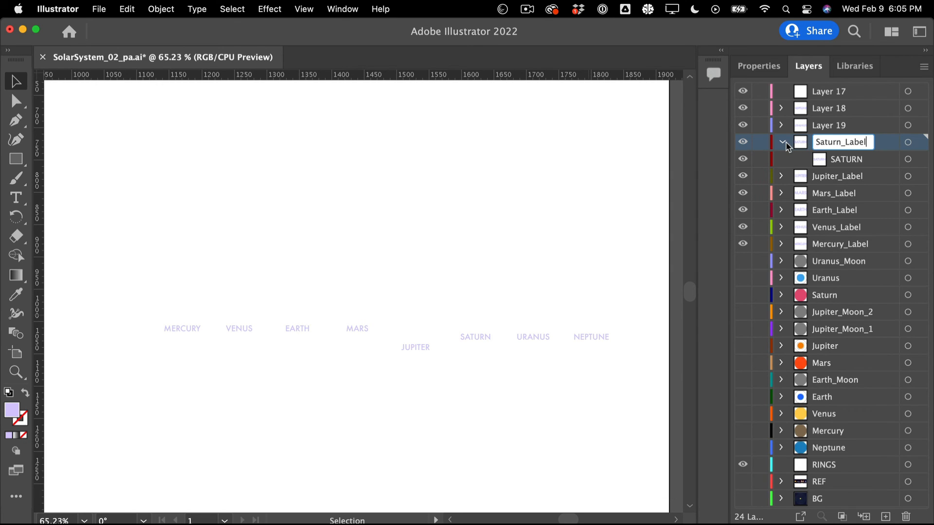
pyautogui.click(783, 142)
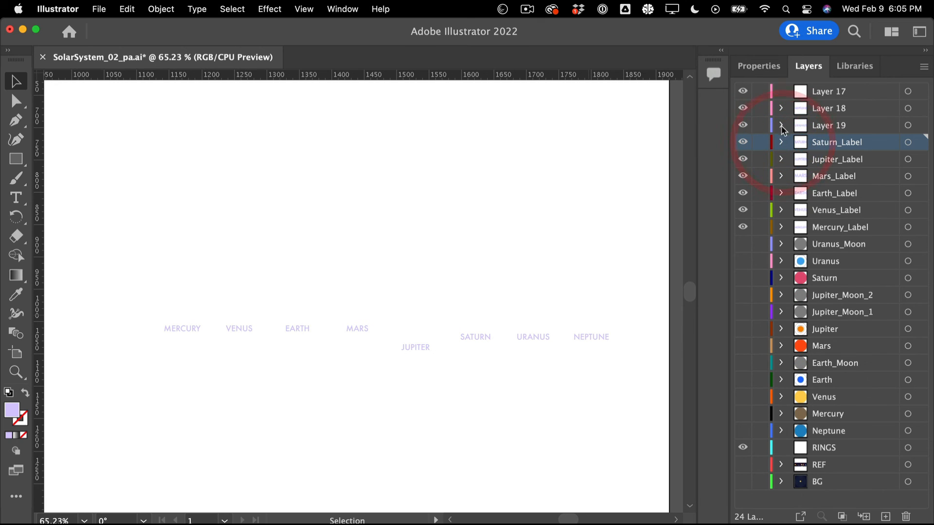
# Step: Expand Layer 19, which holds the URANUS label, rename it as Uranus_Label and collapse it
pyautogui.click(781, 125)
pyautogui.click(839, 125)
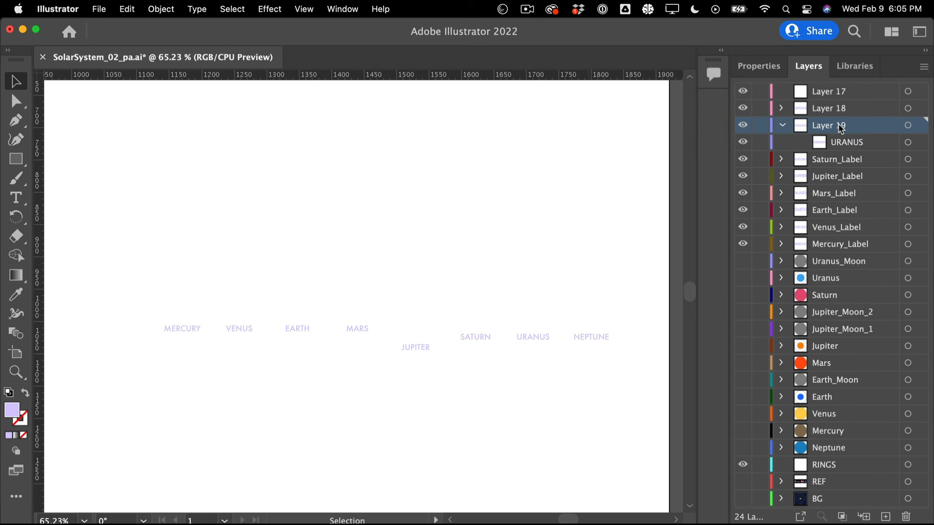
pyautogui.doubleClick(839, 125)
pyautogui.write('Uran')
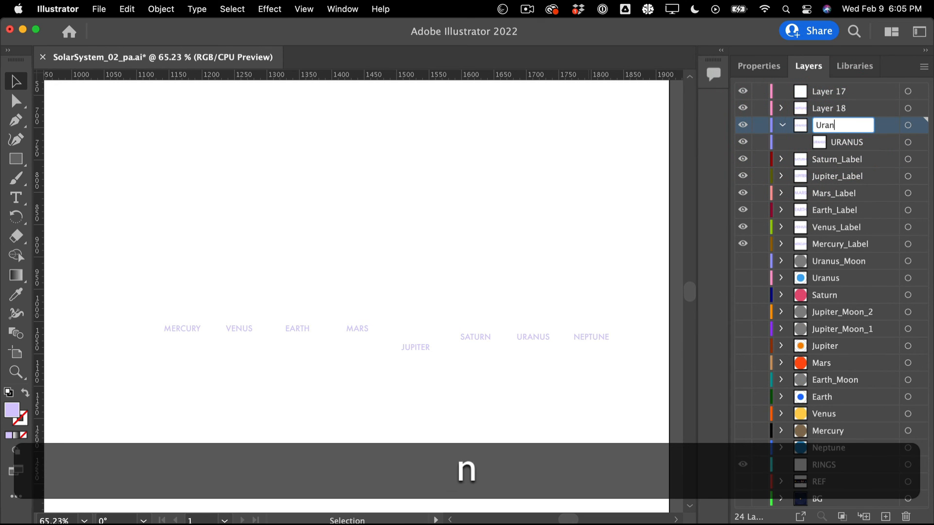
pyautogui.write('us_Label')
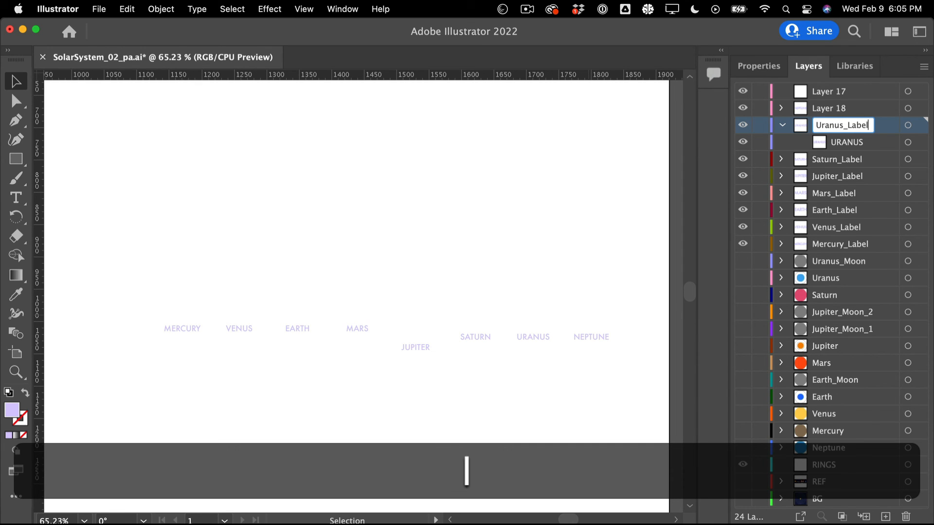
pyautogui.press('Return')
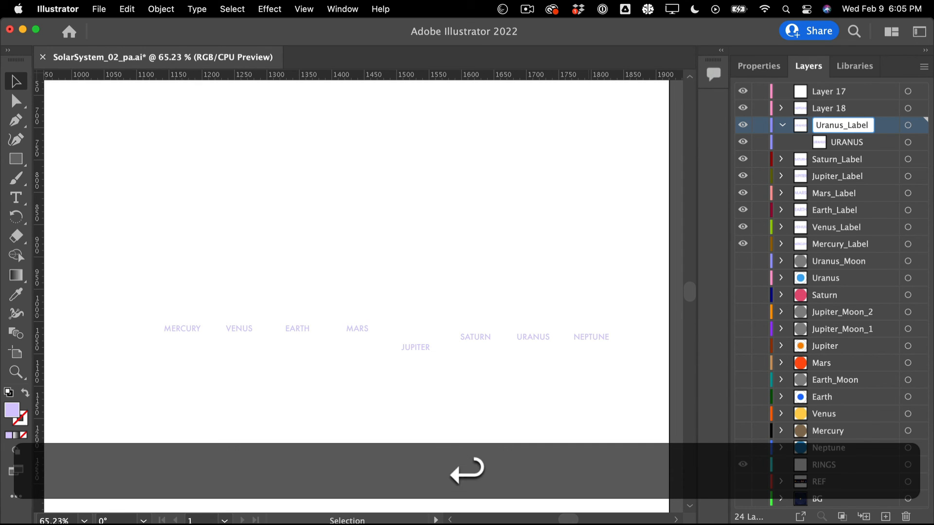
pyautogui.click(783, 125)
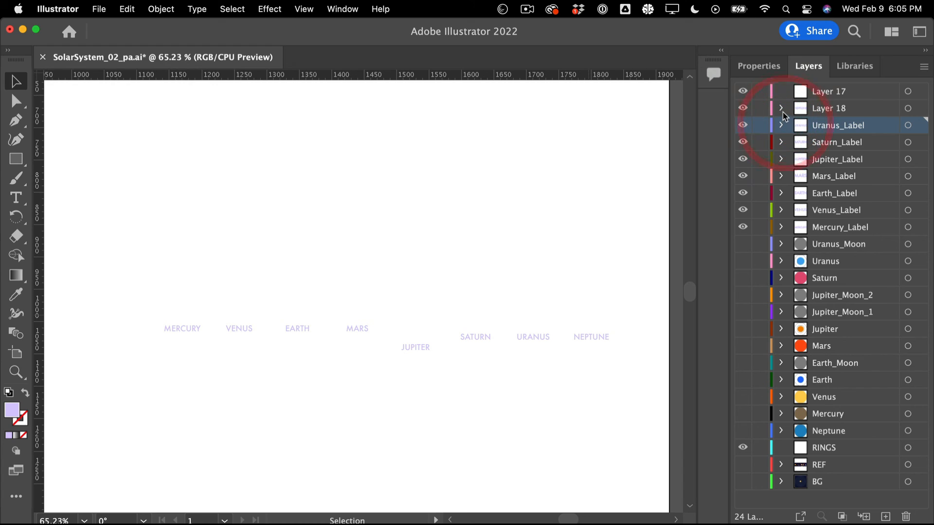
# Step: Expand Layer 18, which holds the NEPTUNE label, rename it as Neptune_Label and collapse it
pyautogui.click(781, 108)
pyautogui.doubleClick(823, 108)
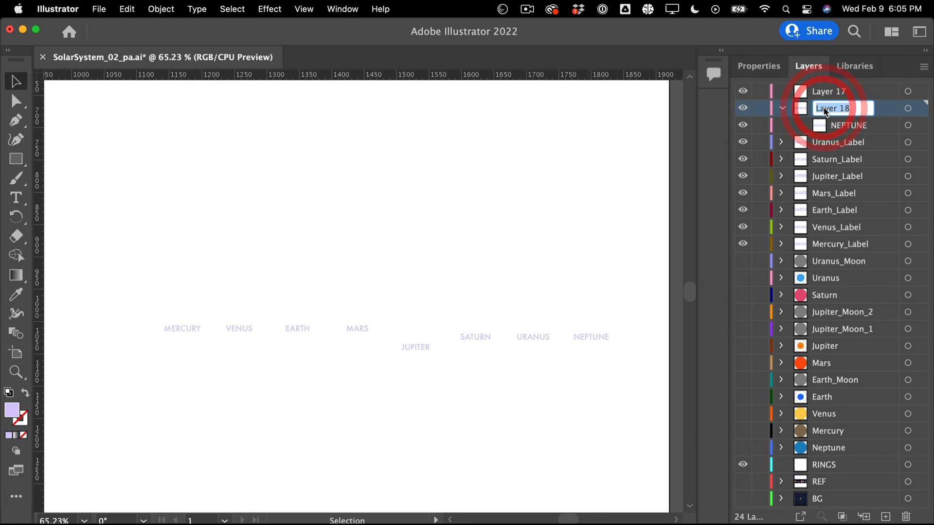
pyautogui.write('Neptune')
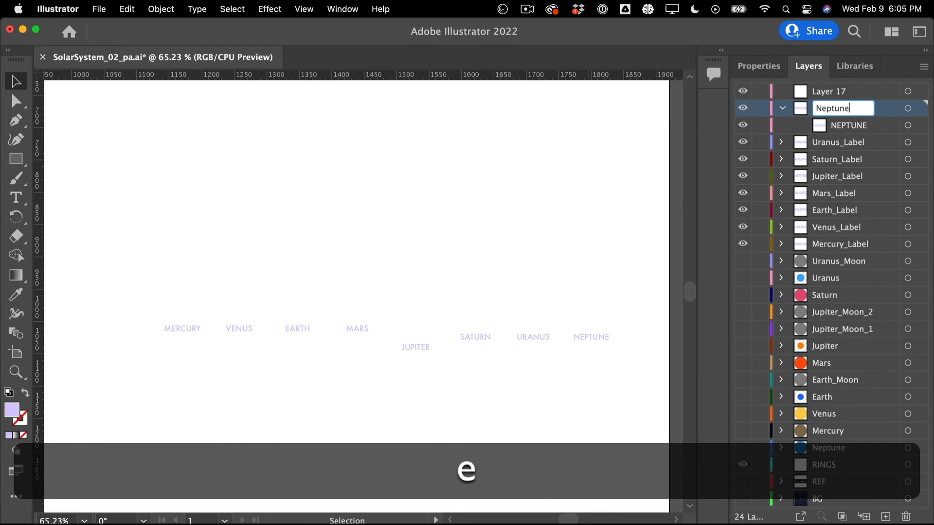
pyautogui.write('_Label')
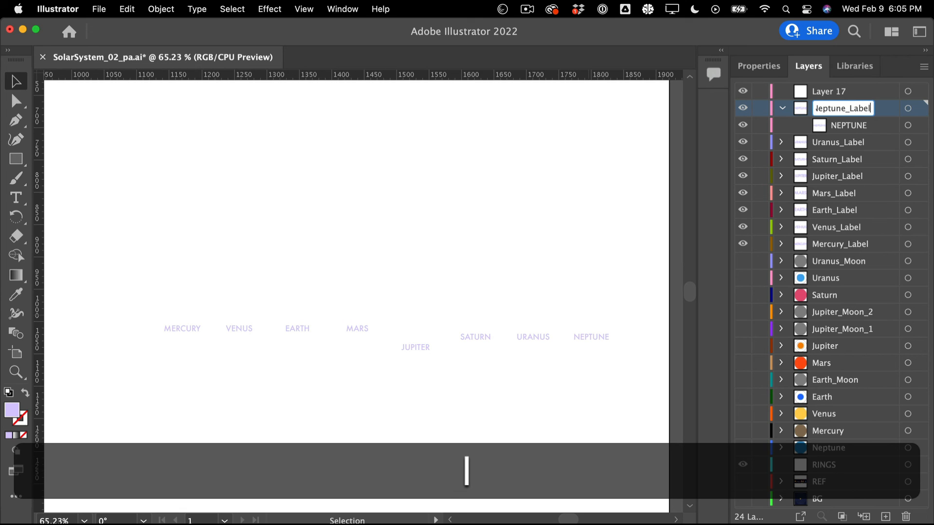
pyautogui.press('Return')
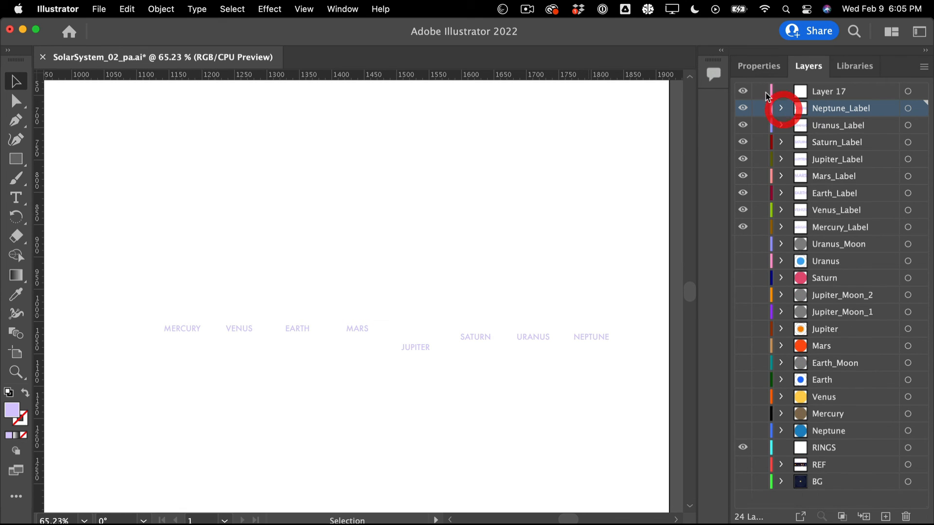
pyautogui.click(780, 108)
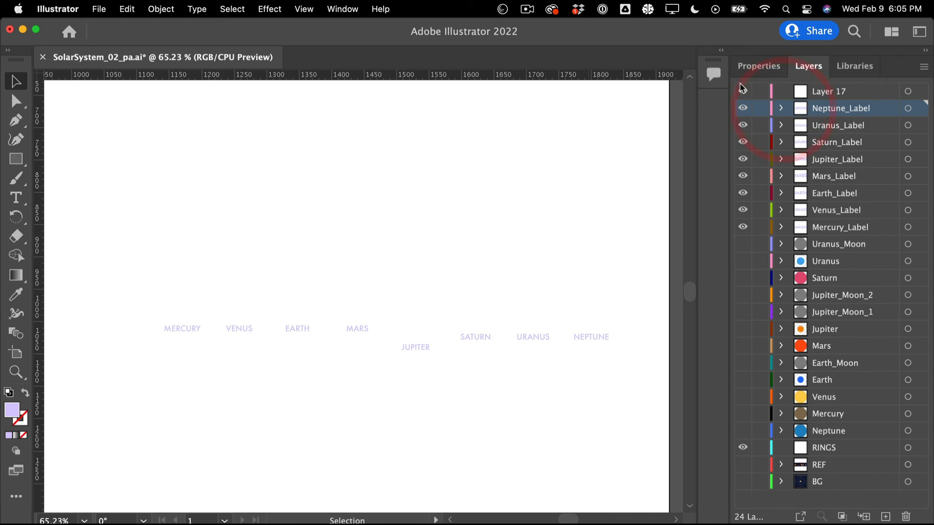
# Step: Delete the empty Layer 17 above the planet label layers
pyautogui.click(832, 92)
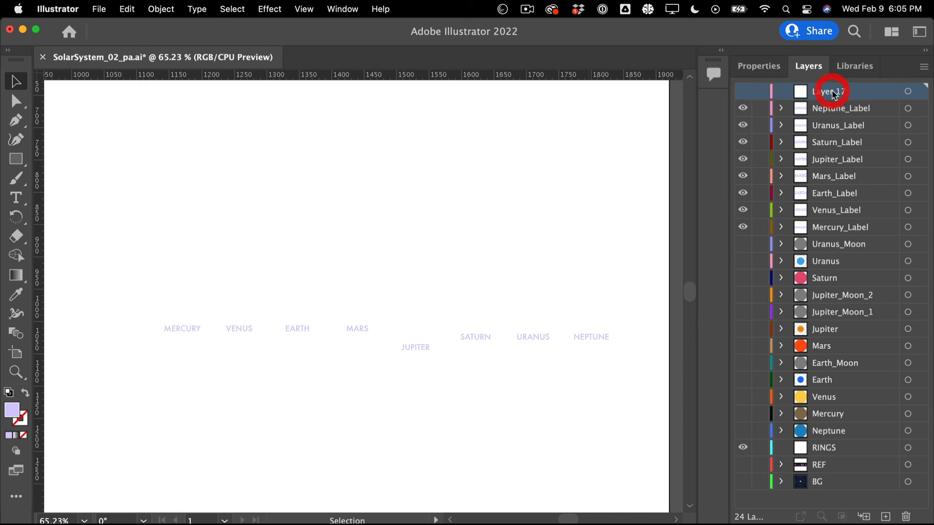
pyautogui.click(905, 514)
# Step: Move the Mercury_Label layer directly above the Mercury layer, and the Neptune layer directly above Uranus_Moon
pyautogui.click(859, 210)
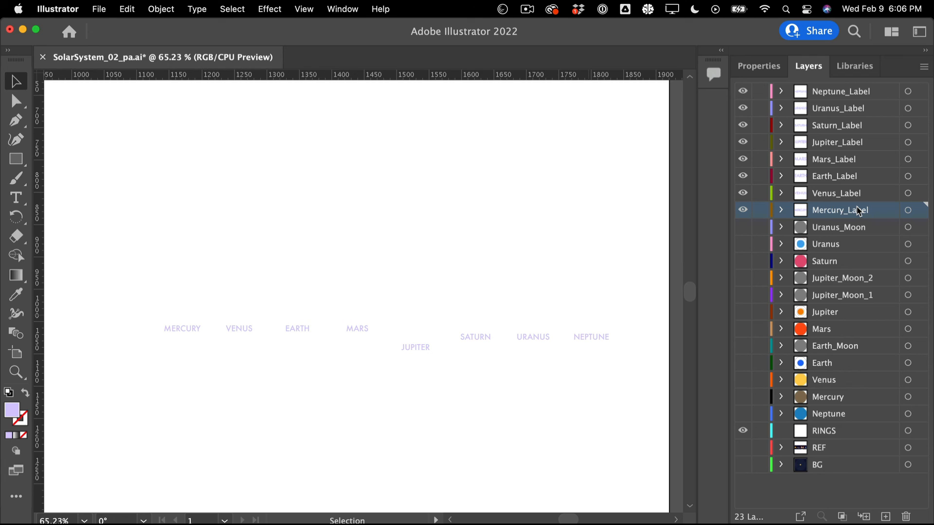
pyautogui.moveTo(859, 210); pyautogui.dragTo(832, 203)
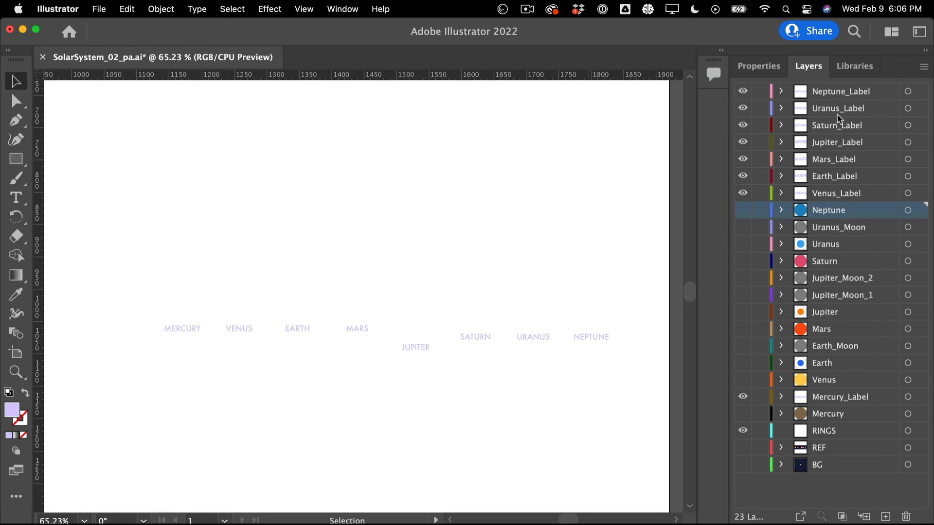
# Step: Move the Neptune_Label layer directly above Neptune, Uranus_Label above Uranus_Moon, and Saturn_Label above Saturn
pyautogui.moveTo(839, 97); pyautogui.dragTo(842, 186)
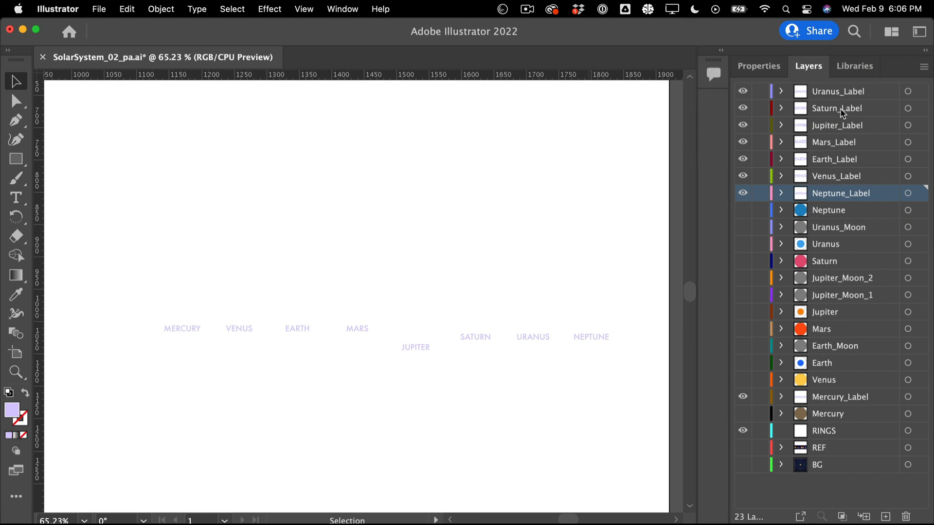
pyautogui.moveTo(844, 97); pyautogui.dragTo(857, 217)
pyautogui.moveTo(843, 95); pyautogui.dragTo(852, 258)
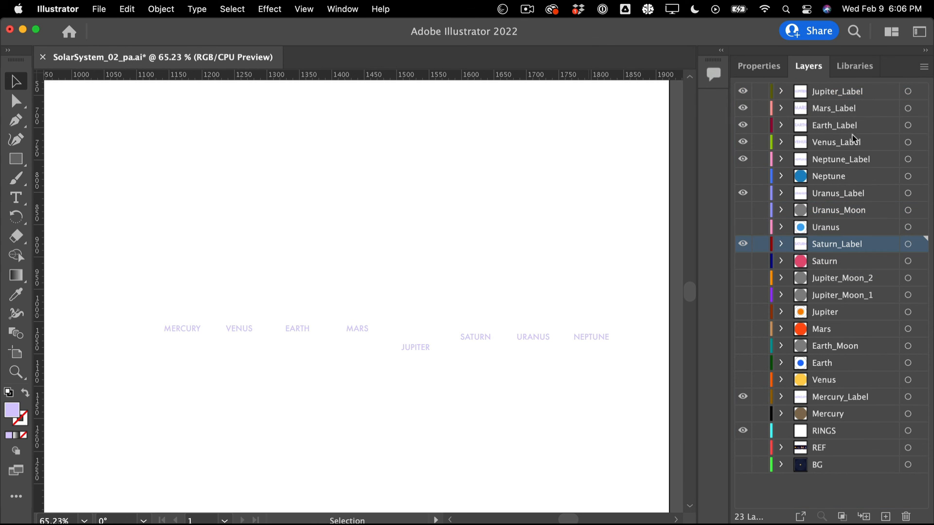
# Step: Move the Jupiter_Label layer directly above Jupiter_Moon_2, Mars_Label above Mars, Earth_Label above Earth_Moon, and Venus_Label above Venus
pyautogui.moveTo(835, 89); pyautogui.dragTo(850, 258)
pyautogui.moveTo(838, 96); pyautogui.dragTo(855, 323)
pyautogui.moveTo(816, 93); pyautogui.dragTo(850, 342)
pyautogui.moveTo(847, 93); pyautogui.dragTo(850, 379)
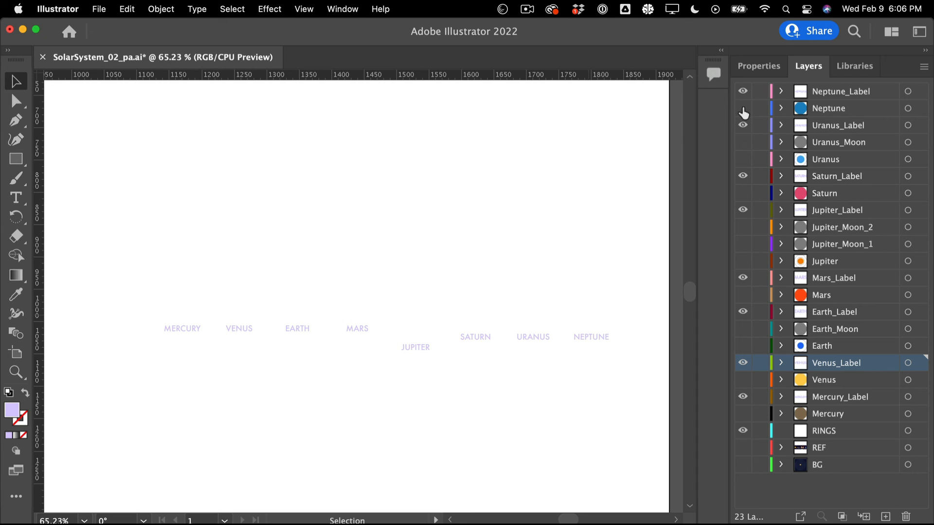
# Step: Make all the hidden layers visible and delete the REF layer together with its reference artwork
pyautogui.moveTo(743, 111); pyautogui.dragTo(732, 280)
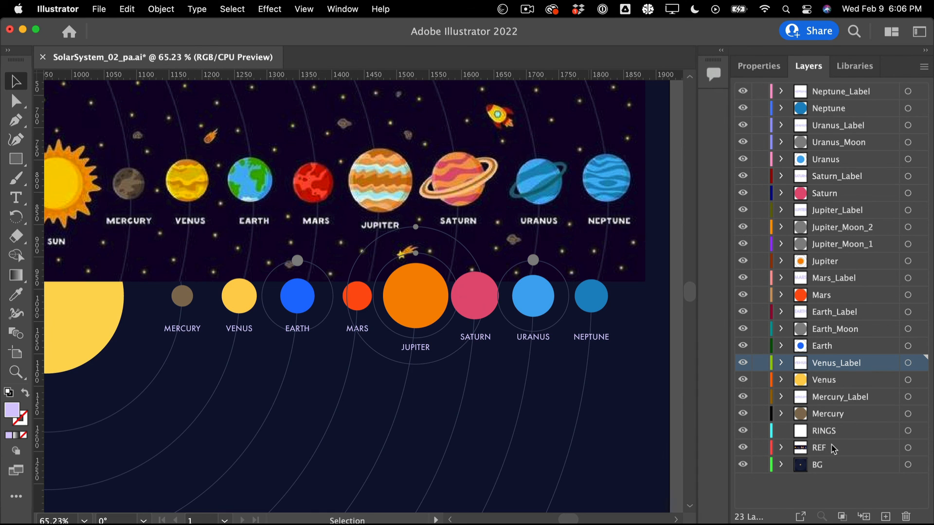
pyautogui.moveTo(831, 448); pyautogui.dragTo(905, 517)
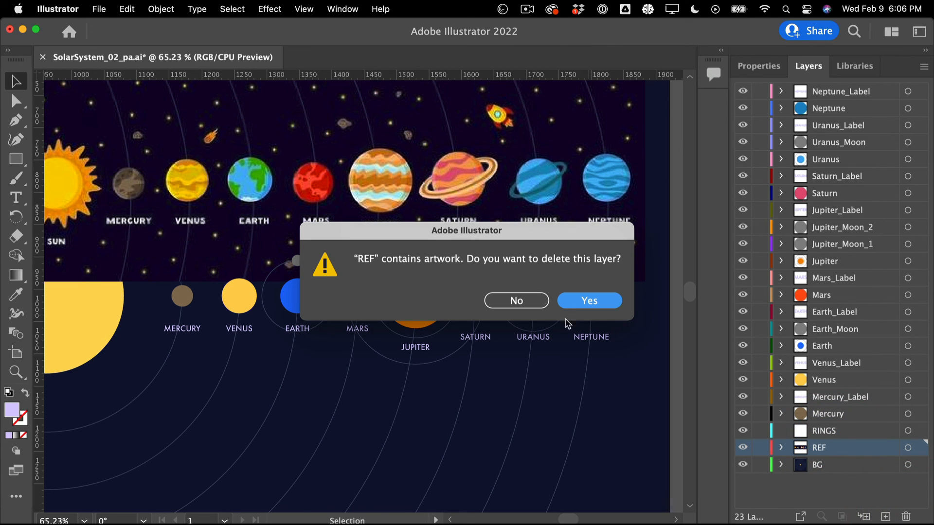
pyautogui.click(581, 302)
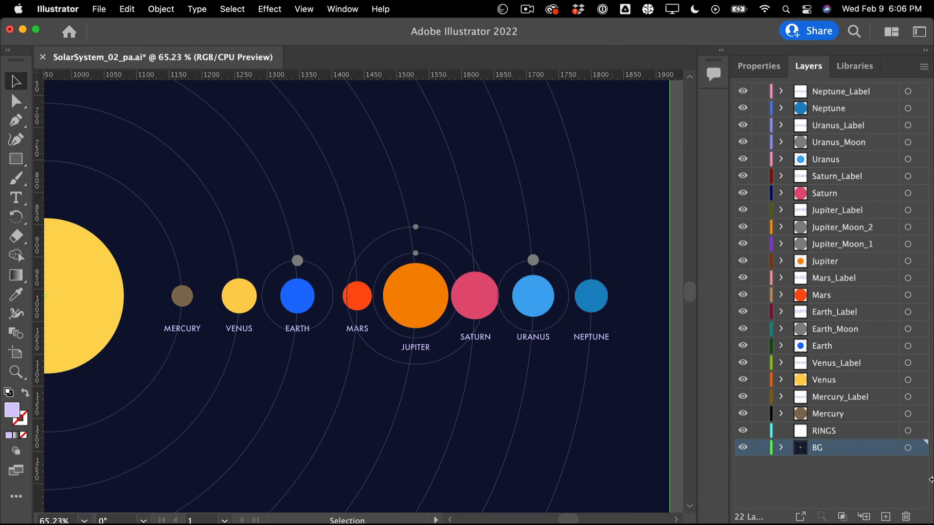
# Step: Delete the empty RINGS layer above the BG layer
pyautogui.click(847, 433)
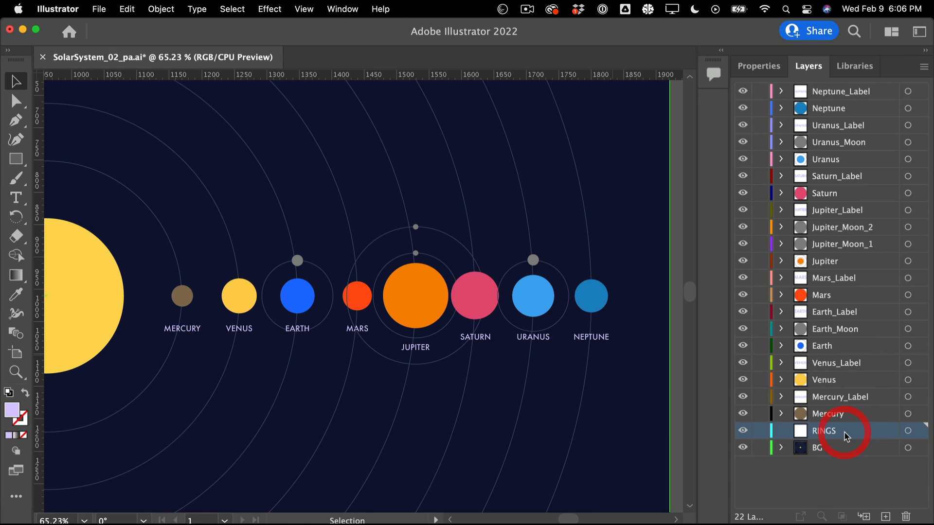
pyautogui.click(906, 517)
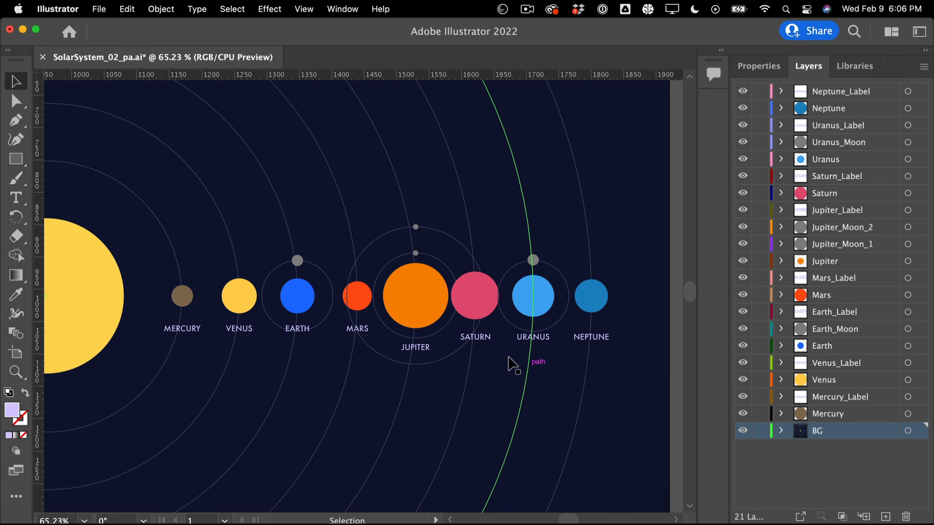
pyautogui.scroll(-6, 514, 365)
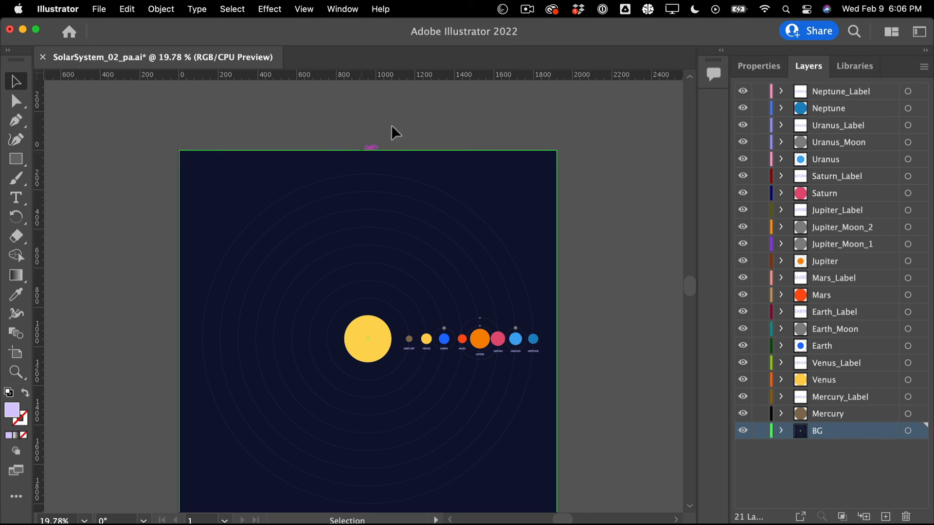
pyautogui.press('space')
pyautogui.moveTo(384, 175); pyautogui.dragTo(392, 144)
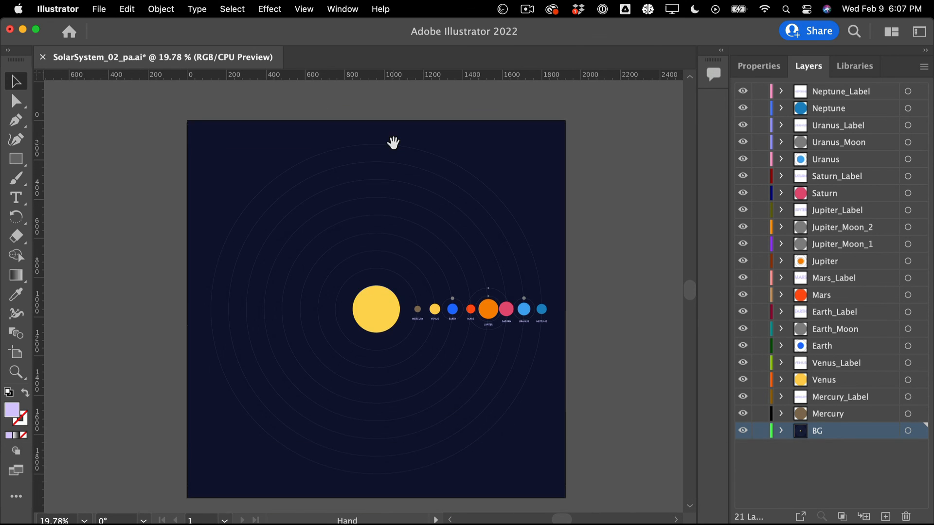